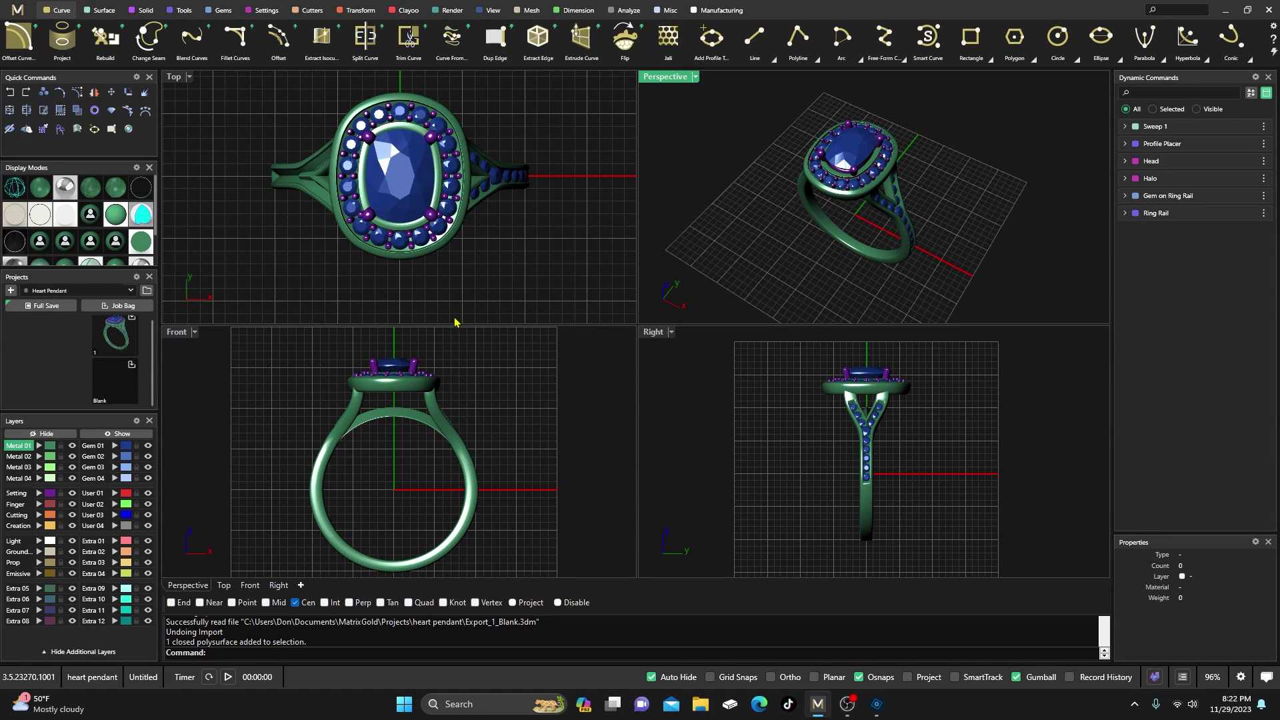
Move the halo gems and the center gem to the Gem 02 layer
{"action": "left_click", "coordinate": [499, 179]}
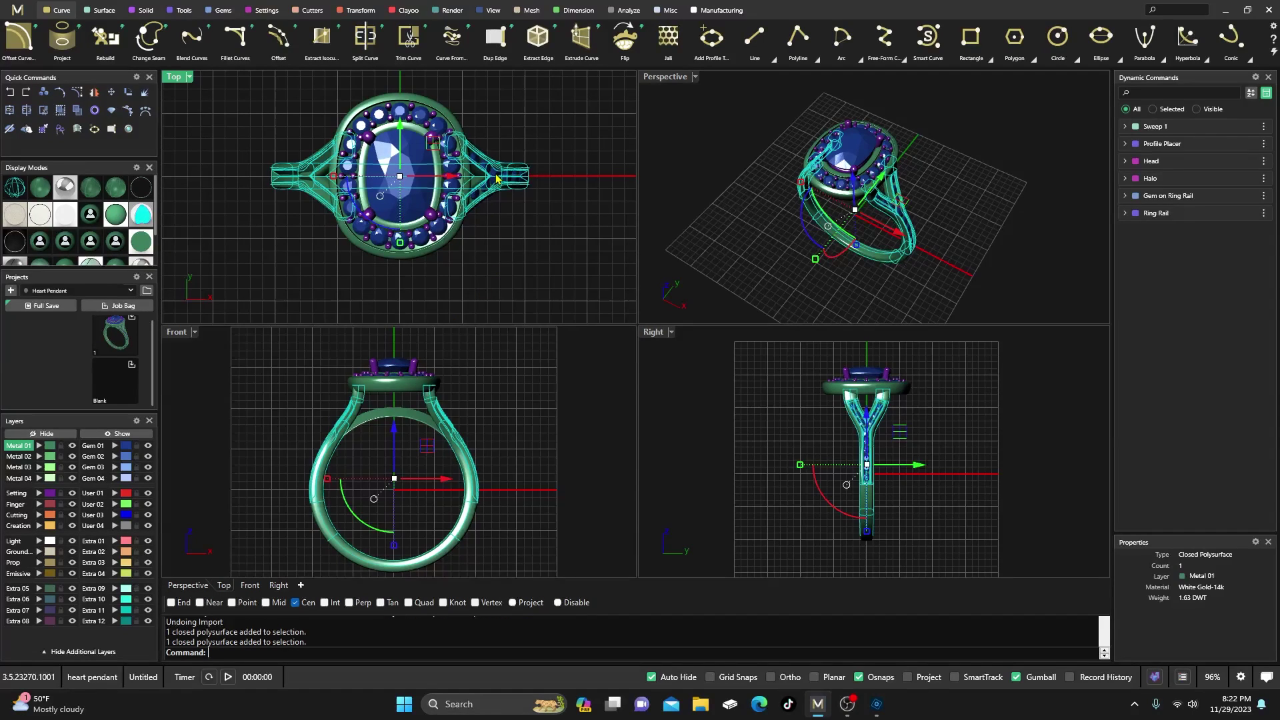
{"action": "left_click", "coordinate": [599, 162]}
{"action": "scroll", "coordinate": [905, 217], "scroll_direction": "up", "scroll_amount": 5}
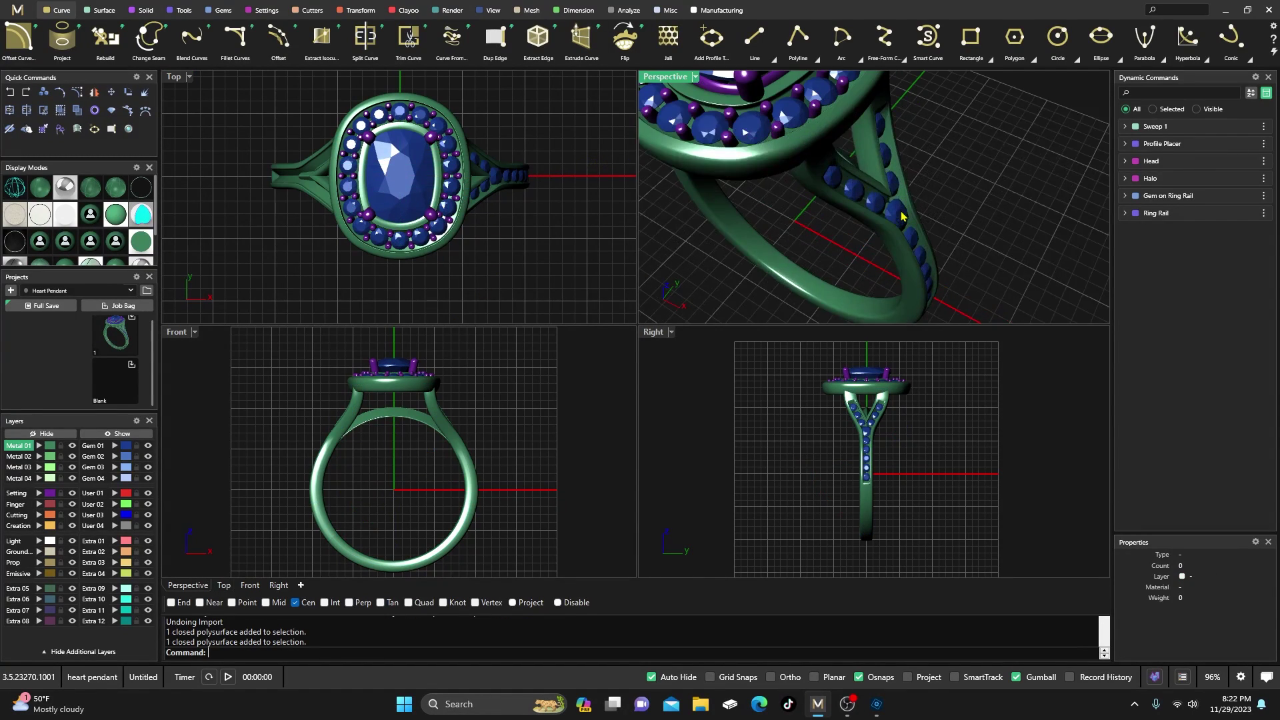
{"action": "left_click", "coordinate": [760, 133]}
{"action": "scroll", "coordinate": [794, 155], "scroll_direction": "down", "scroll_amount": 4}
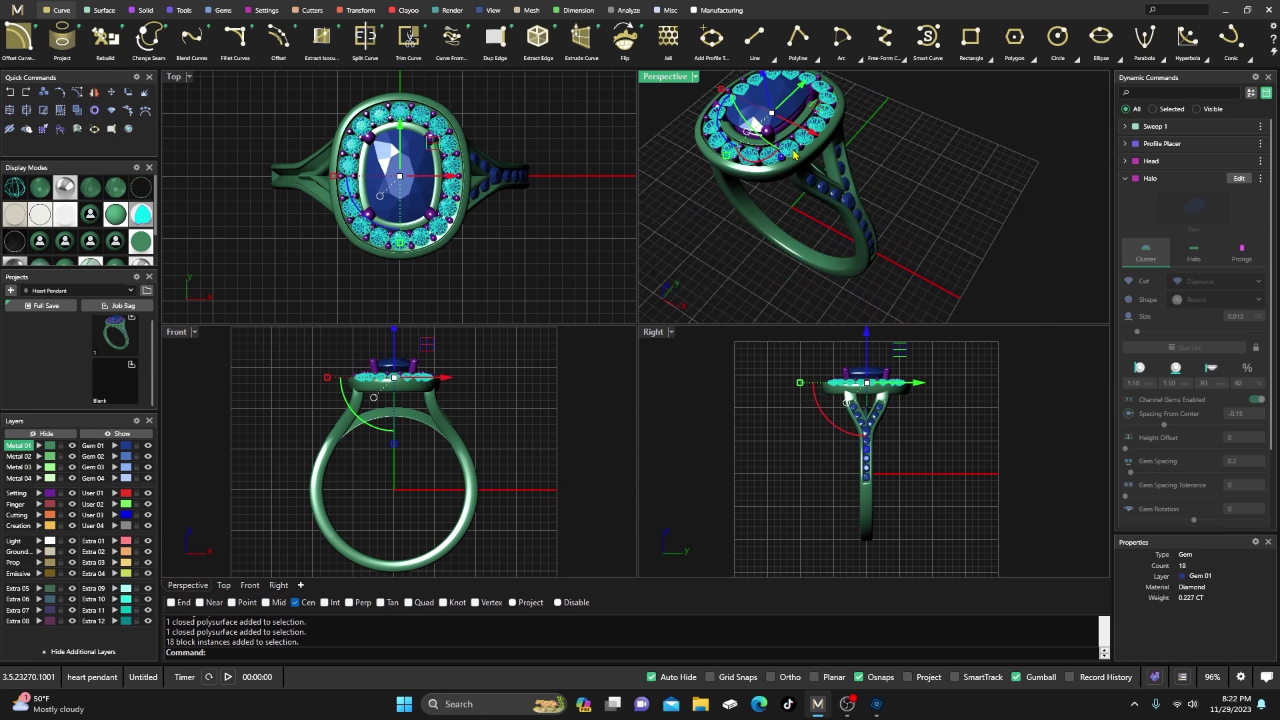
{"action": "left_click", "coordinate": [756, 87], "text": "shift"}
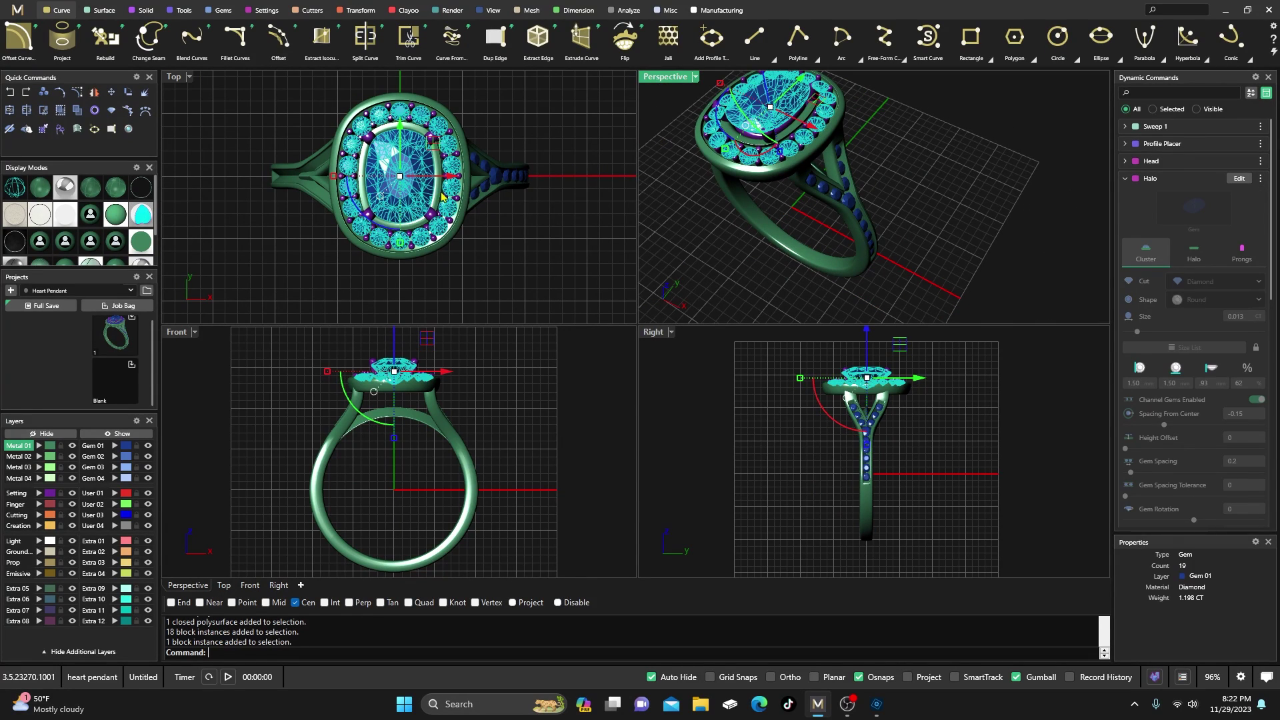
{"action": "left_click", "coordinate": [115, 456]}
{"action": "left_click", "coordinate": [683, 250]}
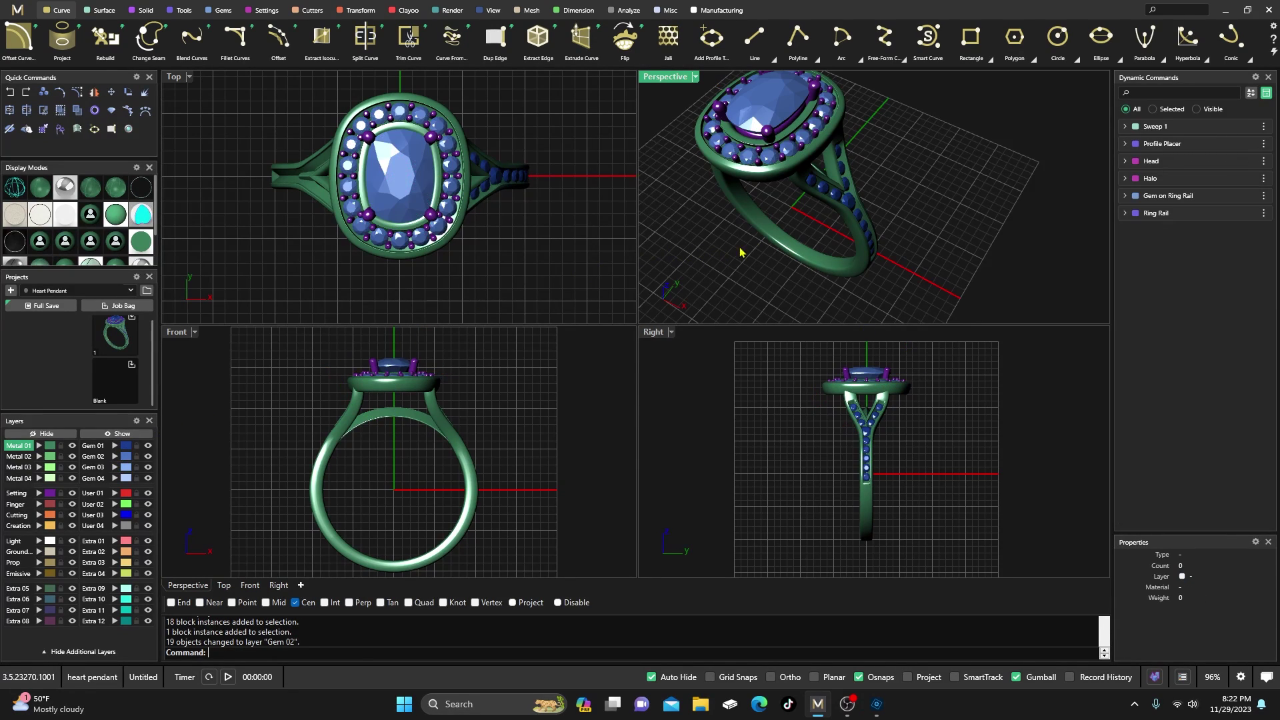
Mirror the shank gems on the Gem 01 layer along Y only, onto the opposite shoulder of the ring
{"action": "scroll", "coordinate": [827, 197], "scroll_direction": "up", "scroll_amount": 5}
{"action": "left_click", "coordinate": [827, 196]}
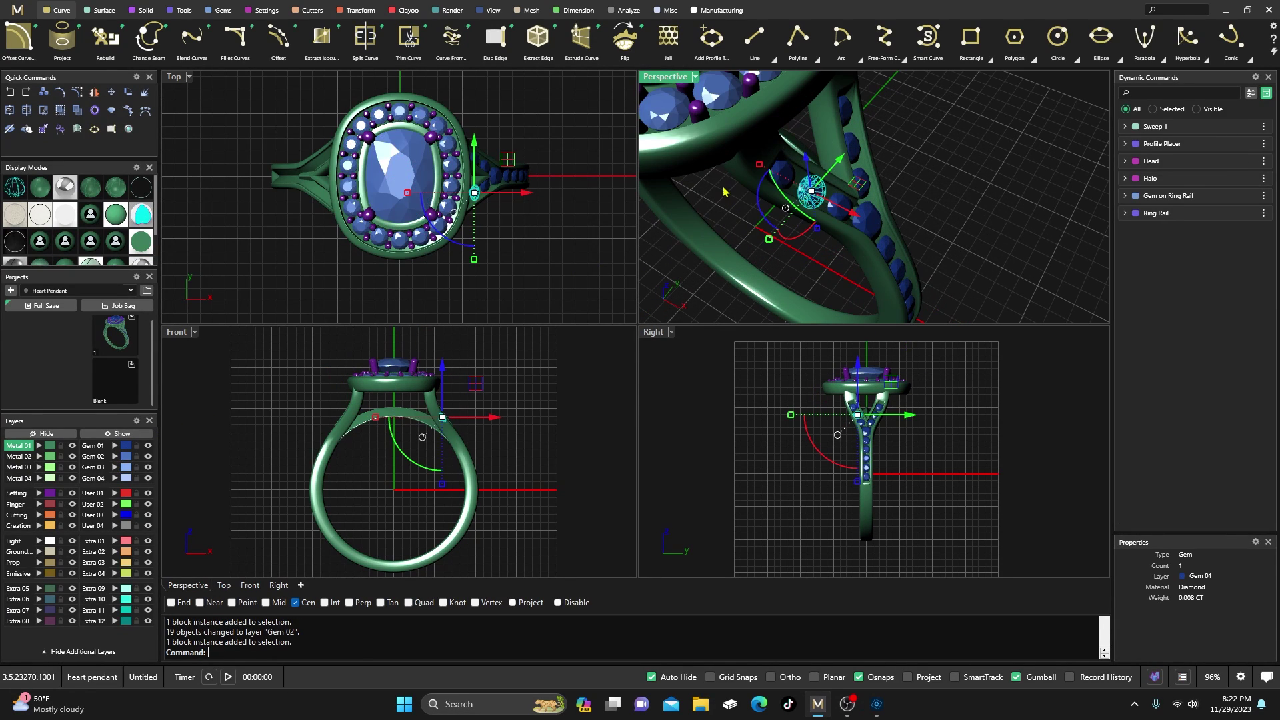
{"action": "left_click", "coordinate": [724, 190]}
{"action": "left_click", "coordinate": [125, 445]}
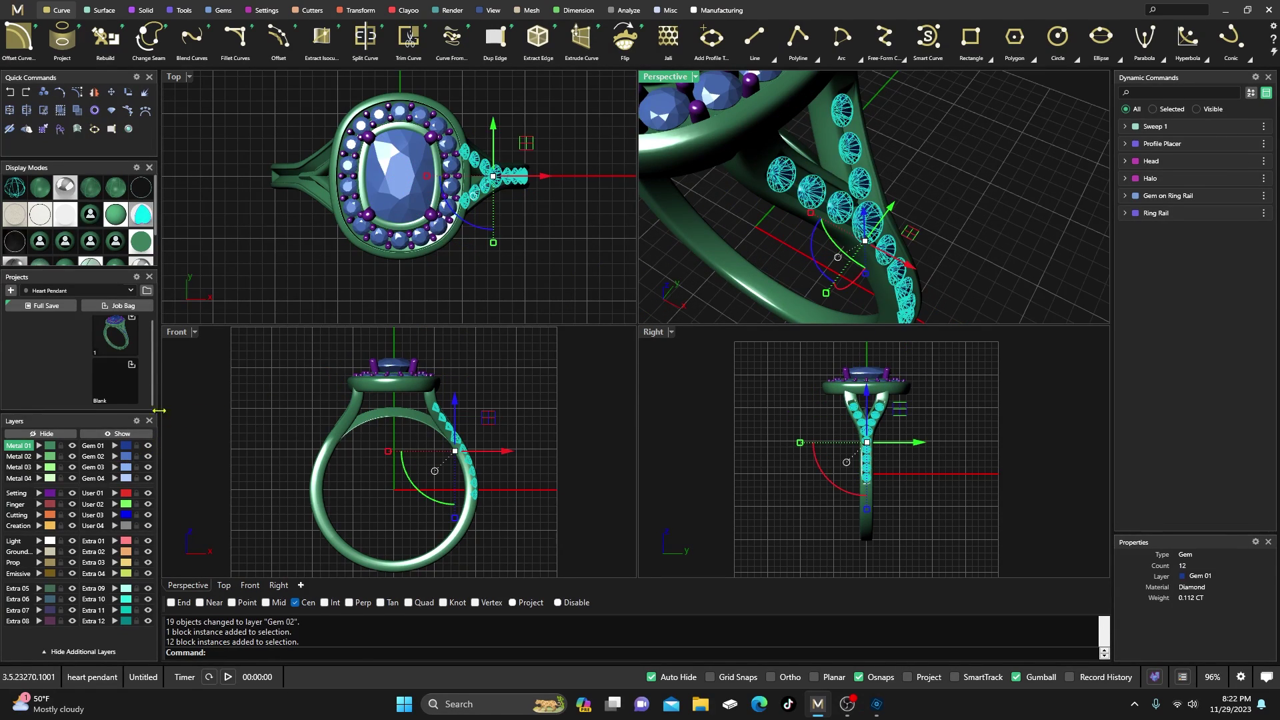
{"action": "left_click", "coordinate": [361, 10]}
{"action": "left_click", "coordinate": [192, 39]}
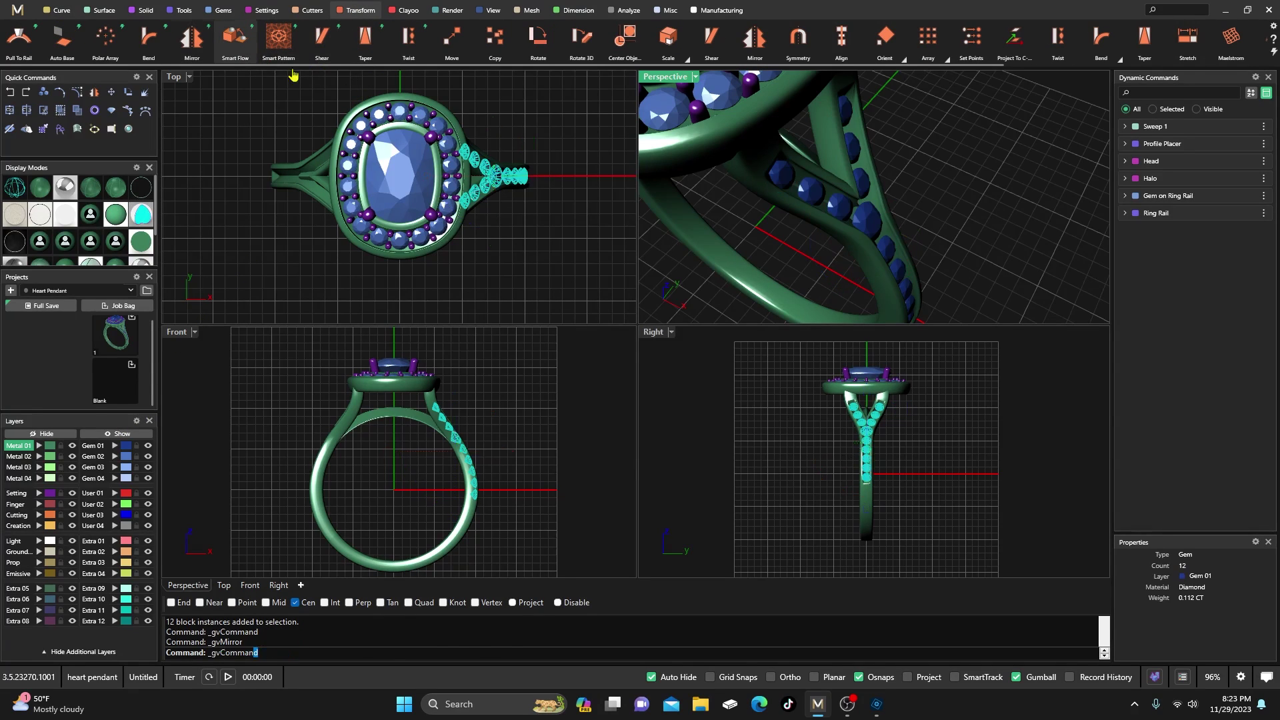
{"action": "right_click_drag", "start_coordinate": [841, 260], "coordinate": [924, 256]}
{"action": "right_click", "coordinate": [909, 206]}
{"action": "scroll", "coordinate": [924, 257], "scroll_direction": "down", "scroll_amount": 3}
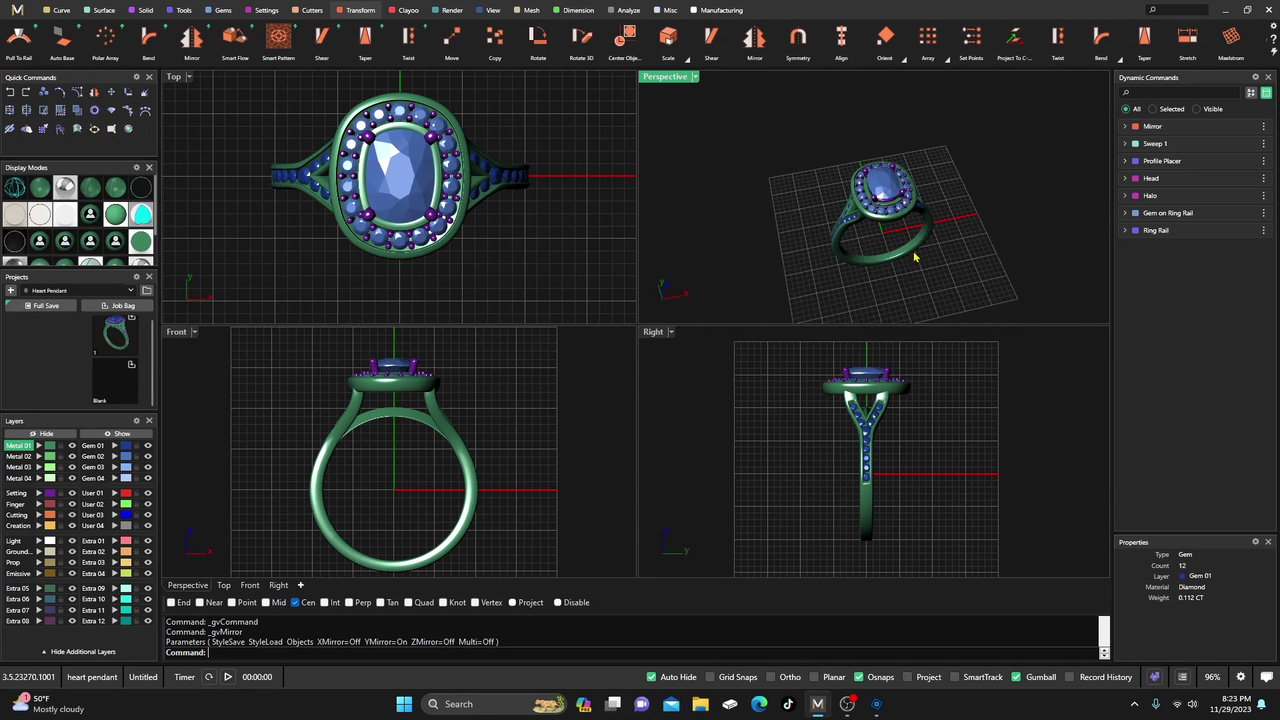
Select all gems on the Gem 02 layer and move them back to the Gem 01 layer
{"action": "scroll", "coordinate": [858, 222], "scroll_direction": "up", "scroll_amount": 2}
{"action": "scroll", "coordinate": [857, 222], "scroll_direction": "down", "scroll_amount": 2}
{"action": "mouse_move", "coordinate": [857, 222]}
{"action": "right_mouse_down"}
{"action": "mouse_move", "coordinate": [867, 226]}
{"action": "mouse_move", "coordinate": [796, 207]}
{"action": "mouse_move", "coordinate": [846, 206]}
{"action": "right_mouse_up"}
{"action": "scroll", "coordinate": [850, 214], "scroll_direction": "down", "scroll_amount": 3}
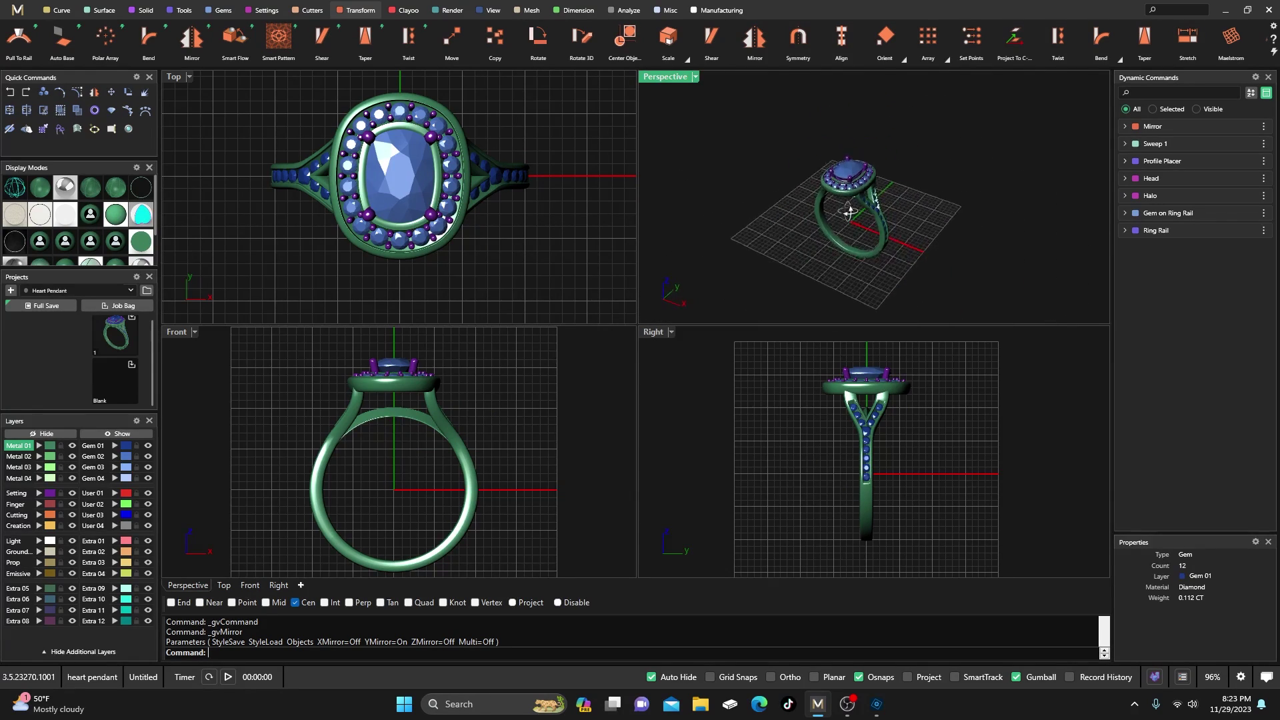
{"action": "scroll", "coordinate": [856, 231], "scroll_direction": "up", "scroll_amount": 2}
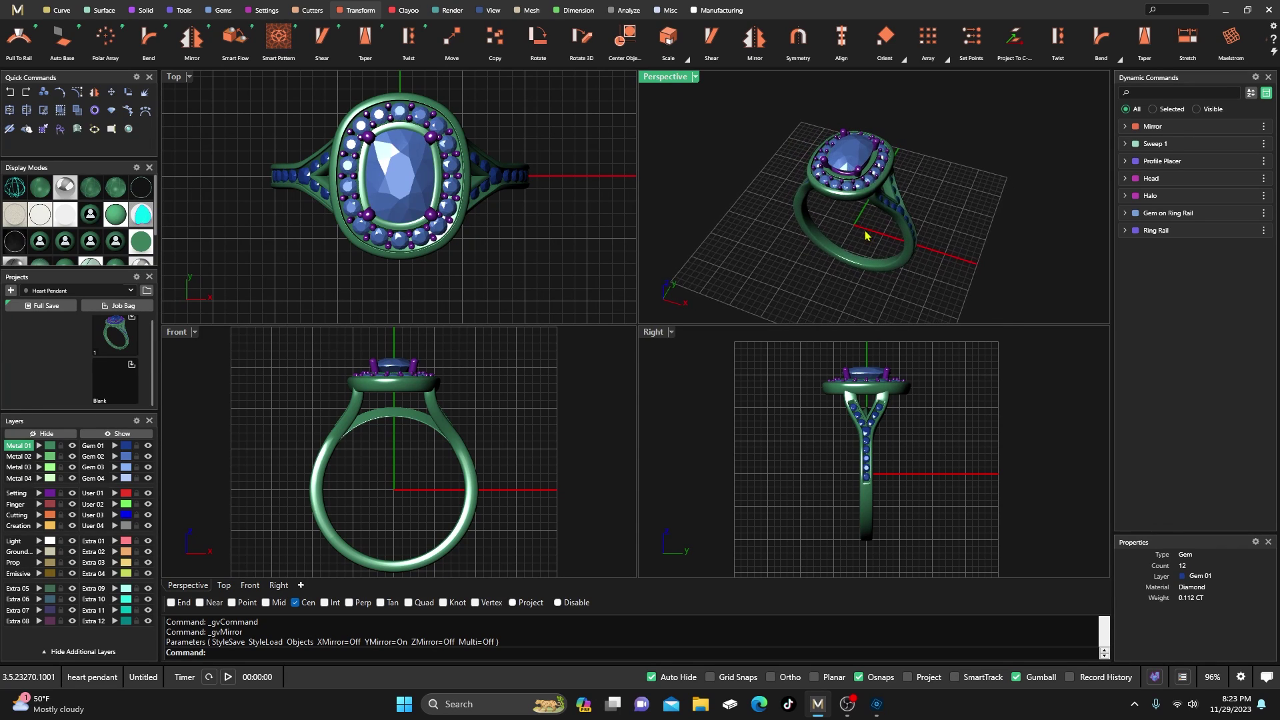
{"action": "left_click", "coordinate": [122, 462]}
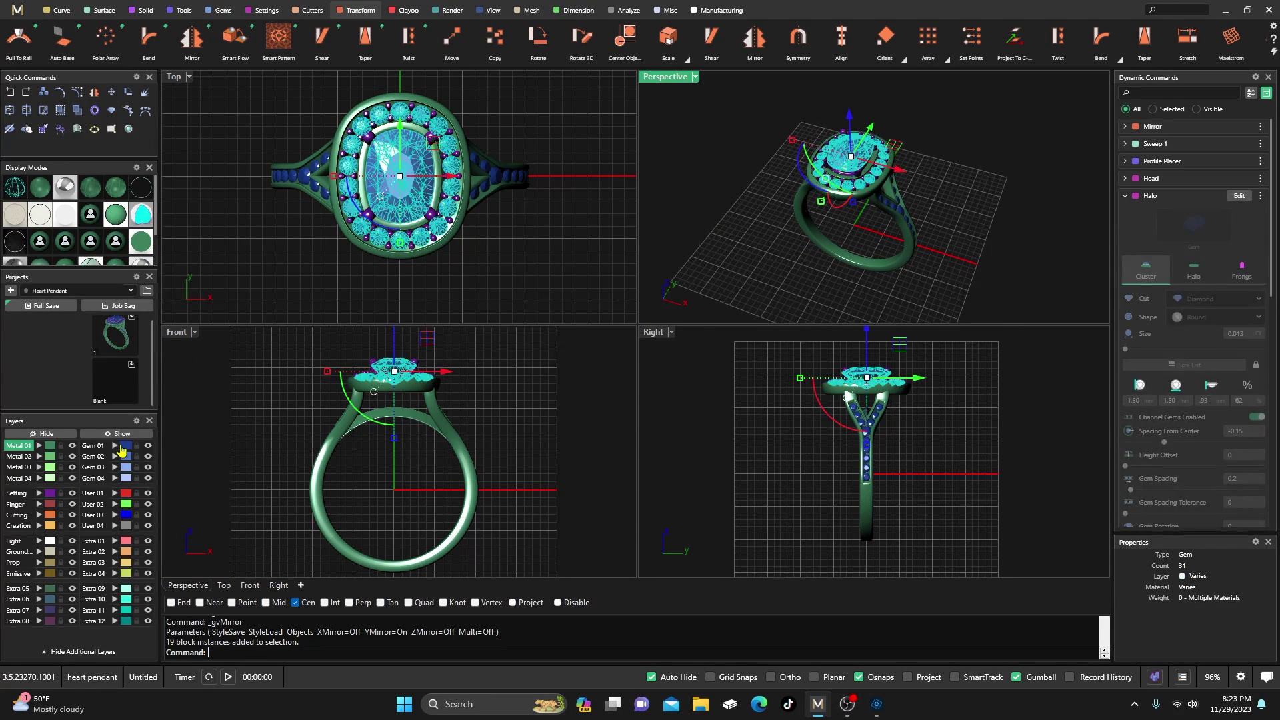
{"action": "left_click", "coordinate": [115, 446]}
{"action": "left_click", "coordinate": [506, 310]}
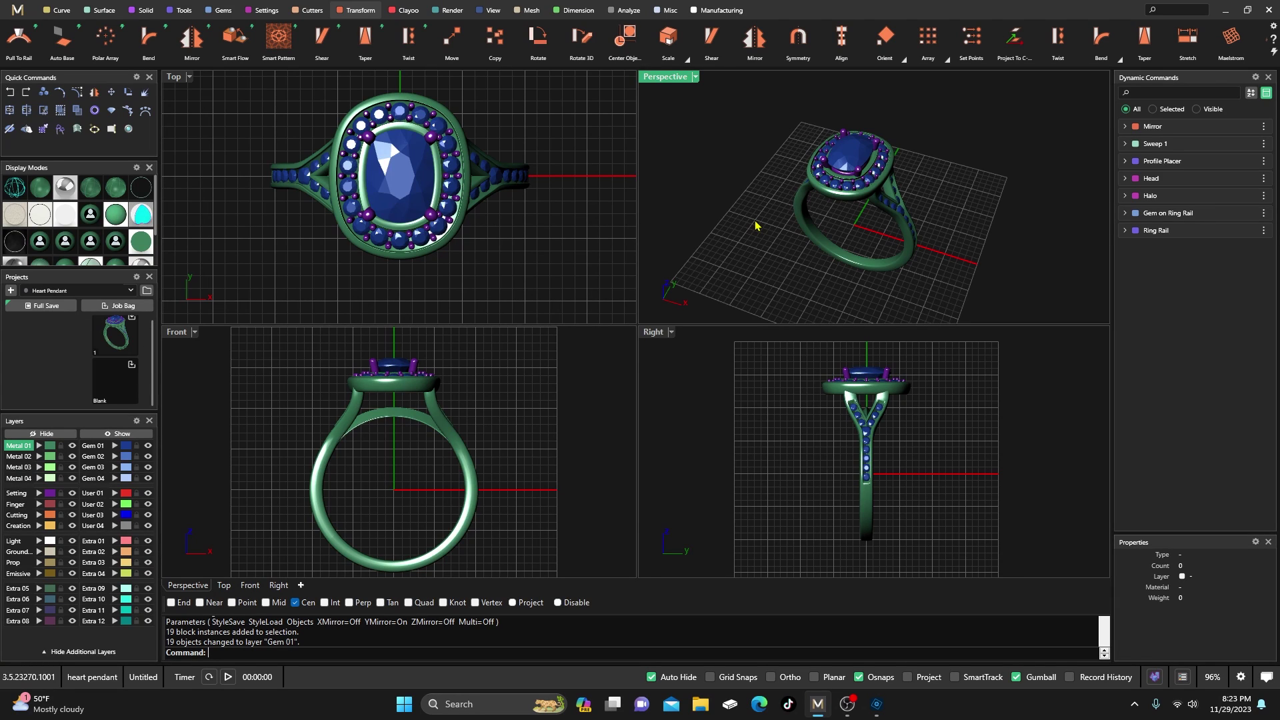
In Rhino Options, enable the Standard Toolbar Group (16 tabs) from the default toolbar file and dock it above the viewports
{"action": "scroll", "coordinate": [770, 226], "scroll_direction": "up", "scroll_amount": 5}
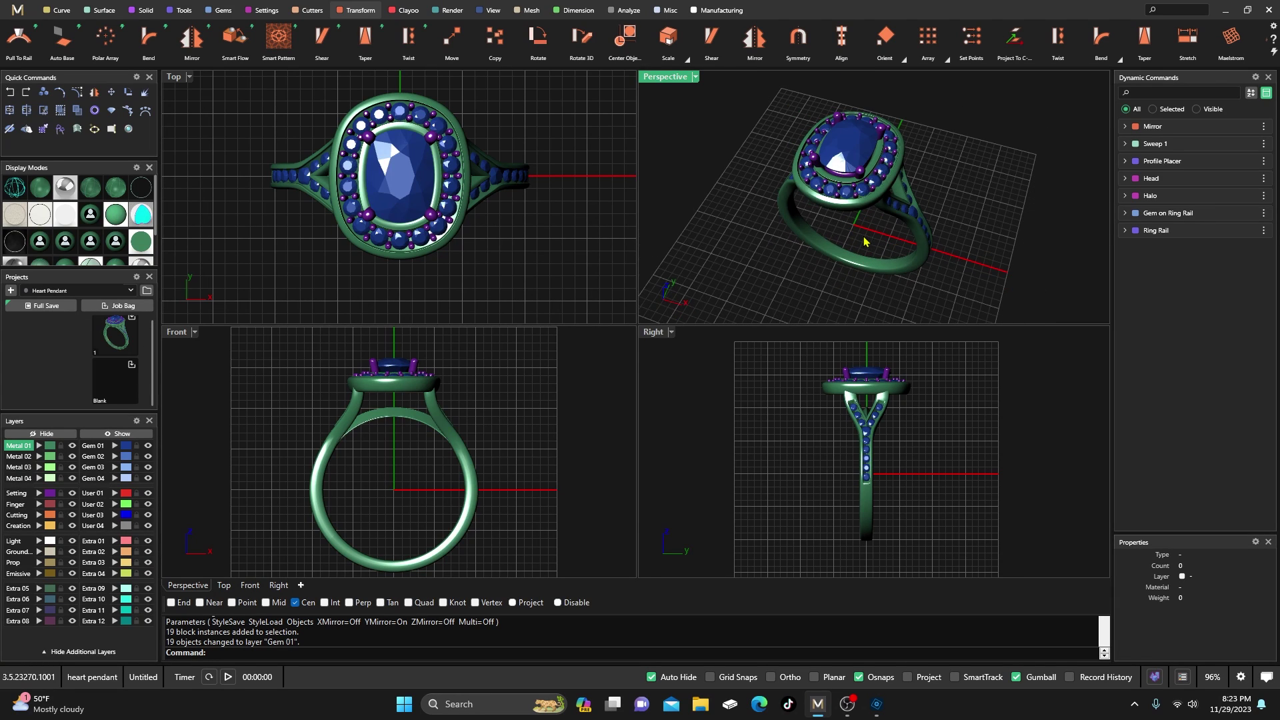
{"action": "scroll", "coordinate": [807, 254], "scroll_direction": "down", "scroll_amount": 4}
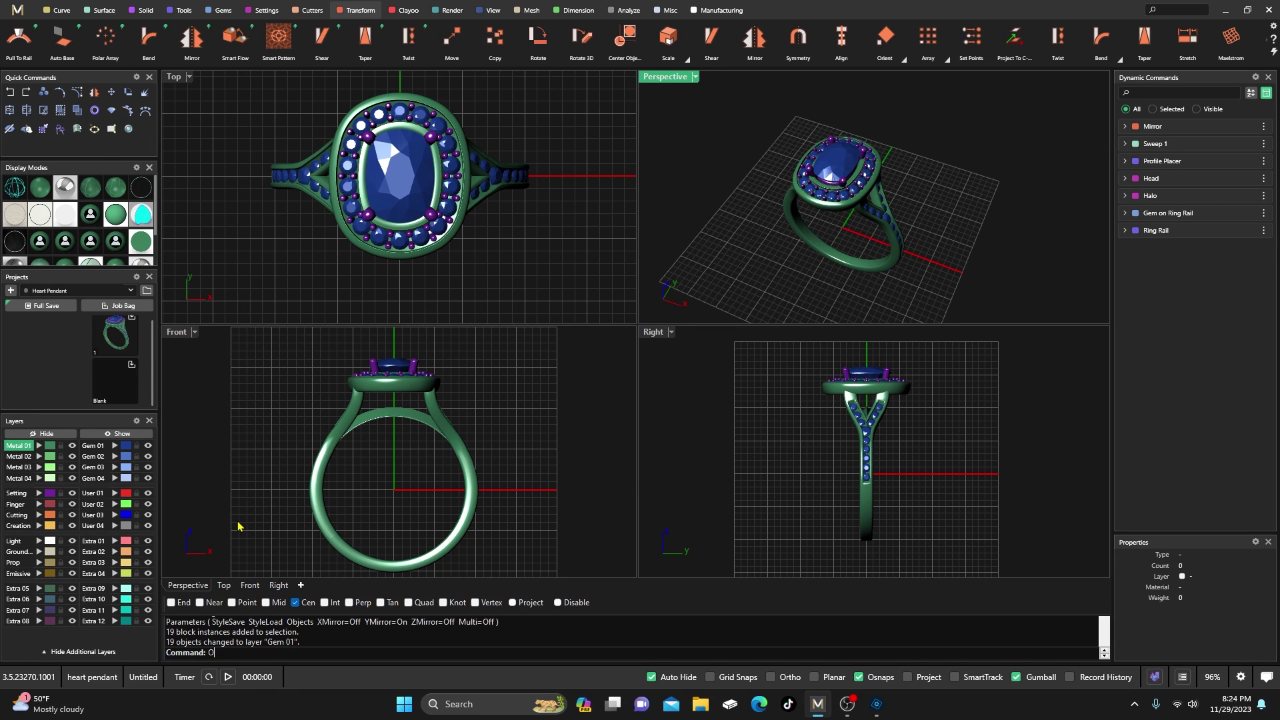
{"action": "type", "text": "ptions"}
{"action": "key", "text": "Return"}
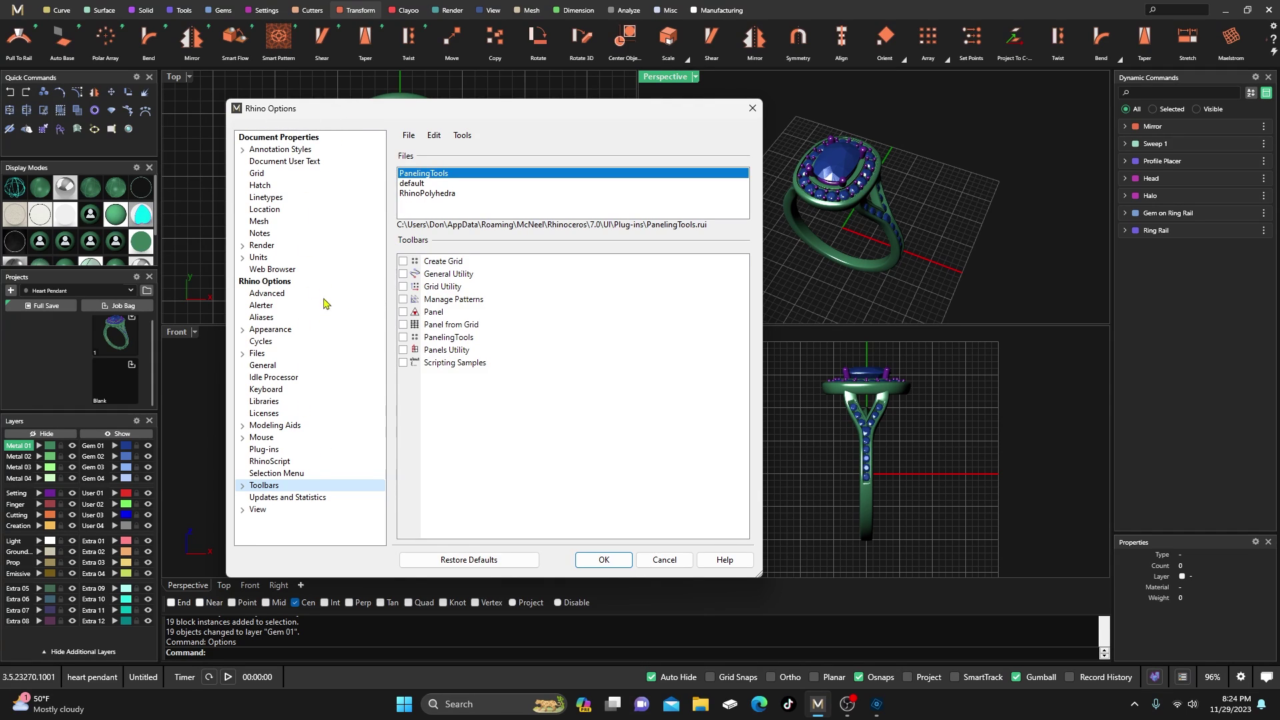
{"action": "left_click", "coordinate": [245, 487]}
{"action": "left_click", "coordinate": [419, 184]}
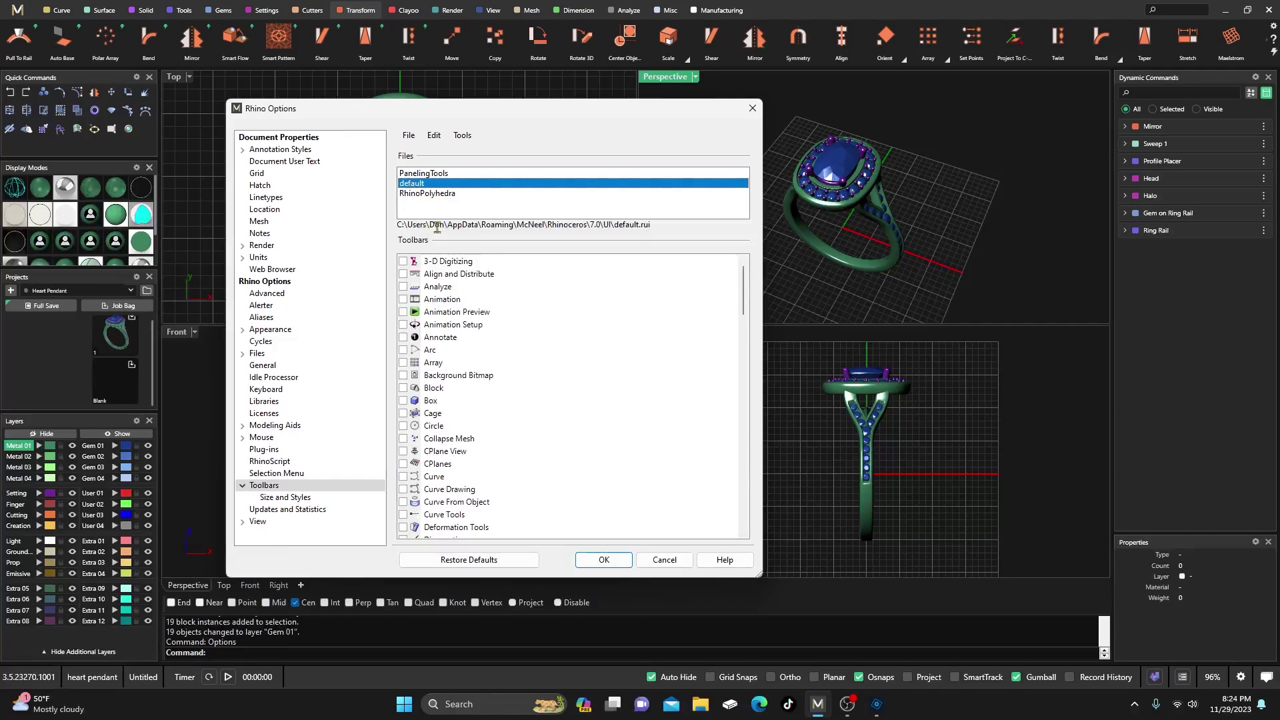
{"action": "scroll", "coordinate": [446, 356], "scroll_direction": "down", "scroll_amount": 18}
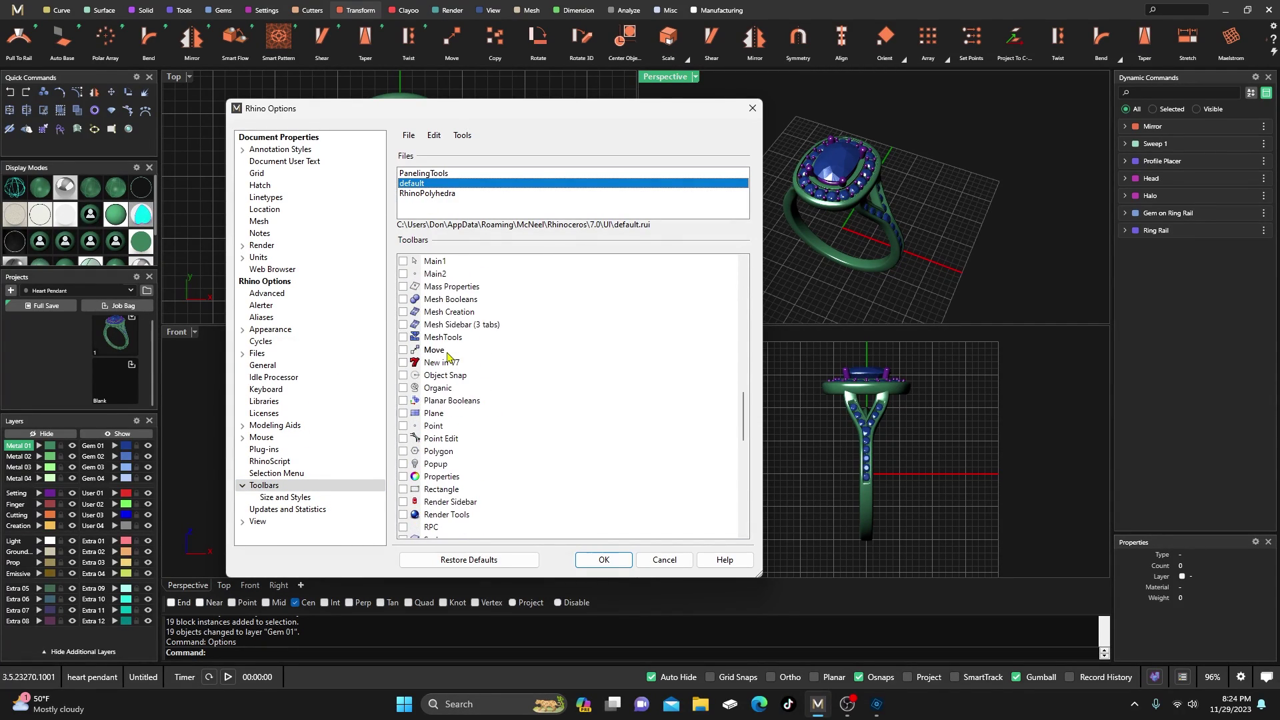
{"action": "scroll", "coordinate": [446, 357], "scroll_direction": "down", "scroll_amount": 10}
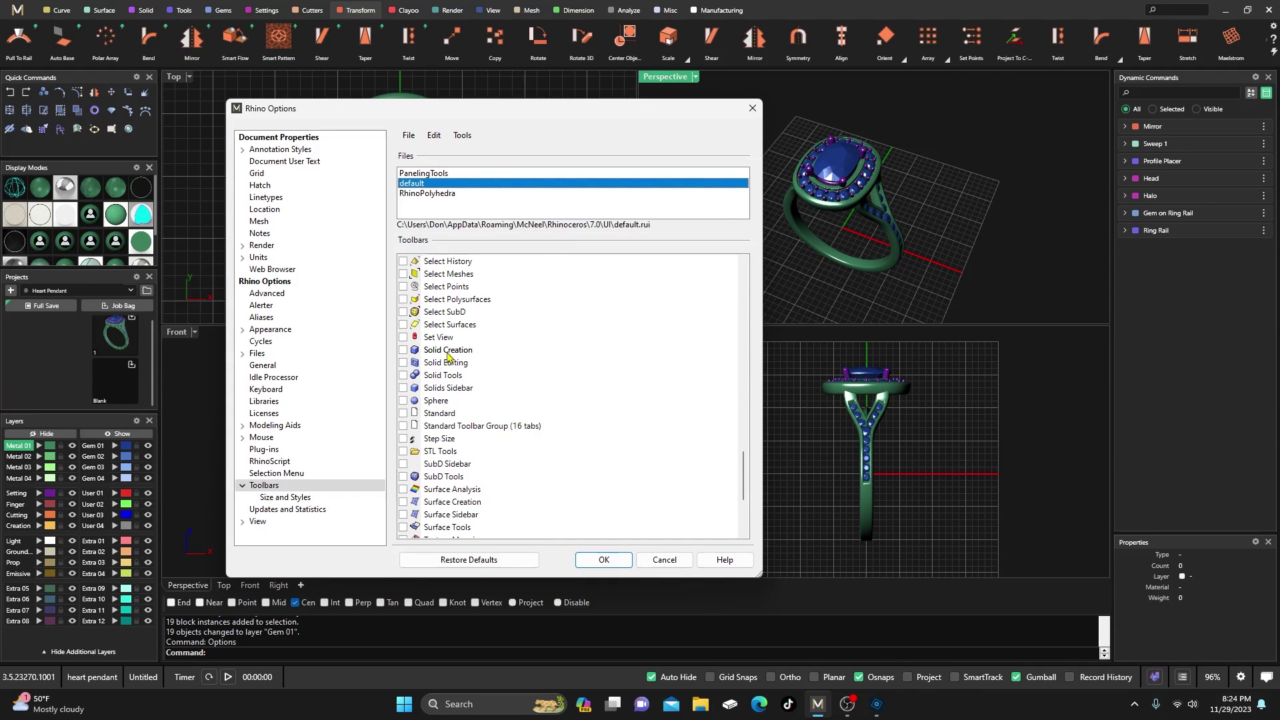
{"action": "left_click", "coordinate": [406, 427]}
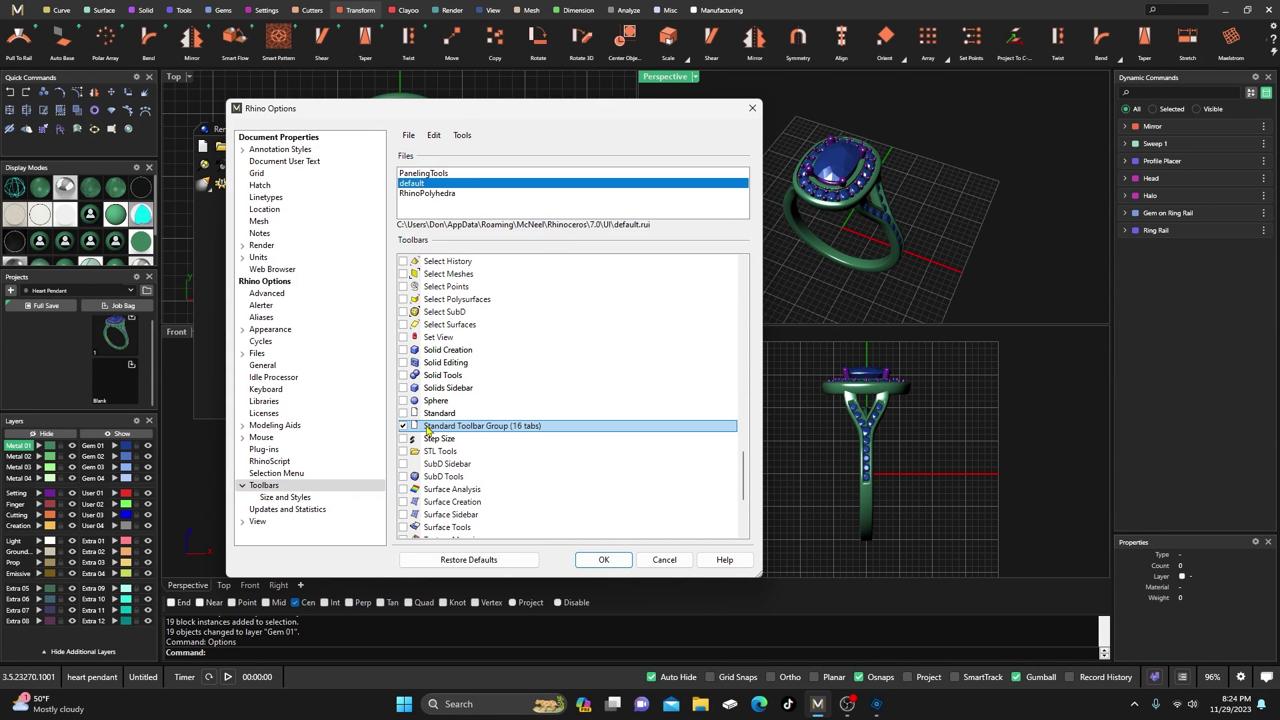
{"action": "left_click", "coordinate": [604, 560]}
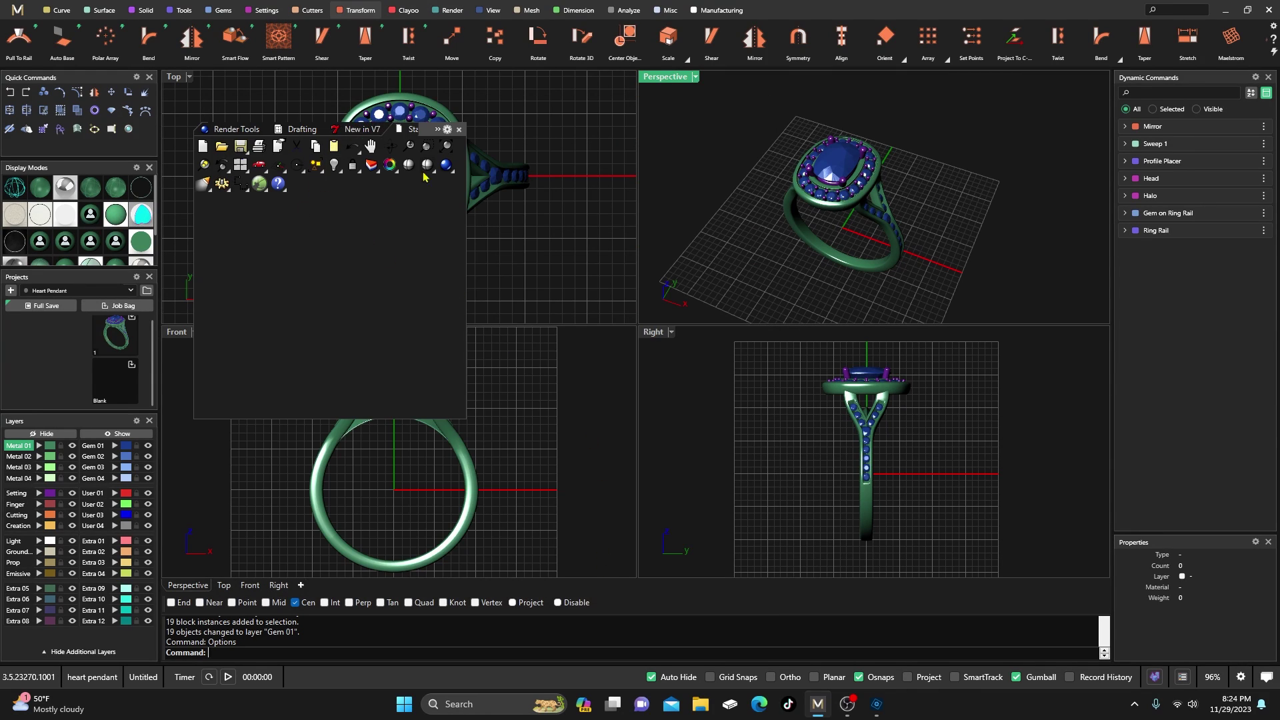
{"action": "left_click_drag", "start_coordinate": [428, 126], "coordinate": [572, 91]}
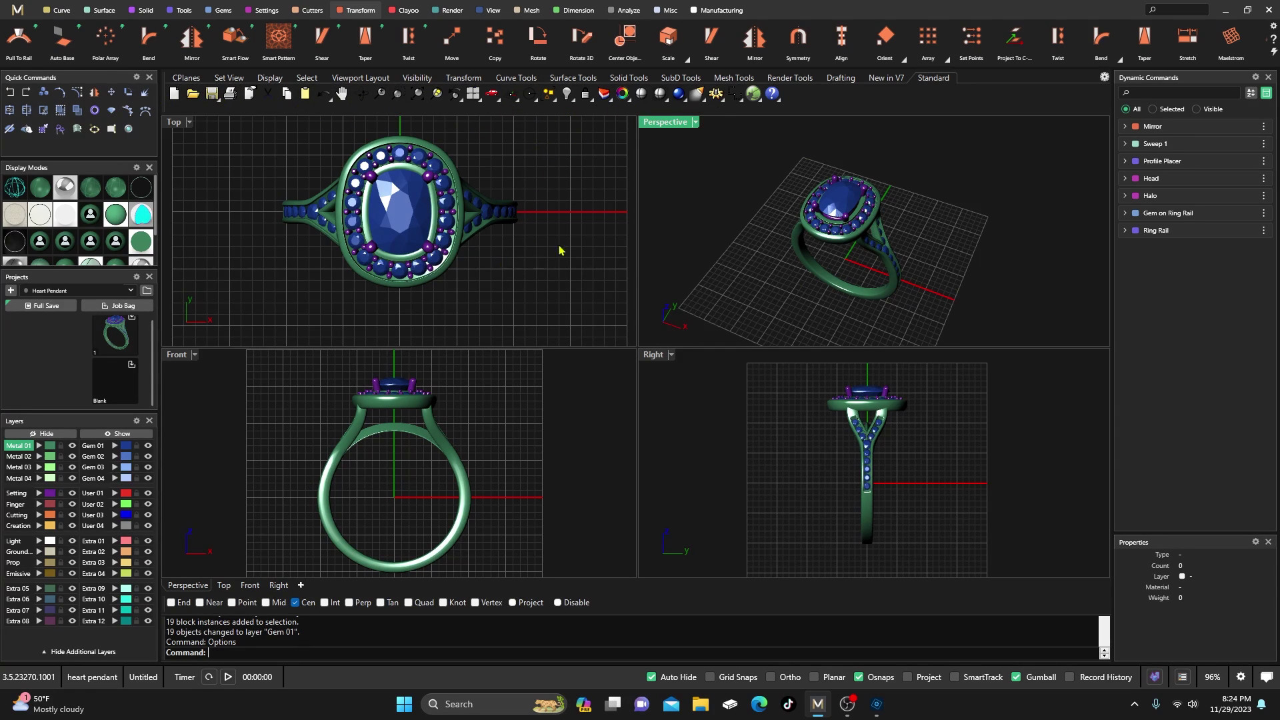
Bring up Render Studio and examine the ring's head and shank in the Perspective view
{"action": "right_click_drag", "start_coordinate": [878, 224], "coordinate": [858, 214]}
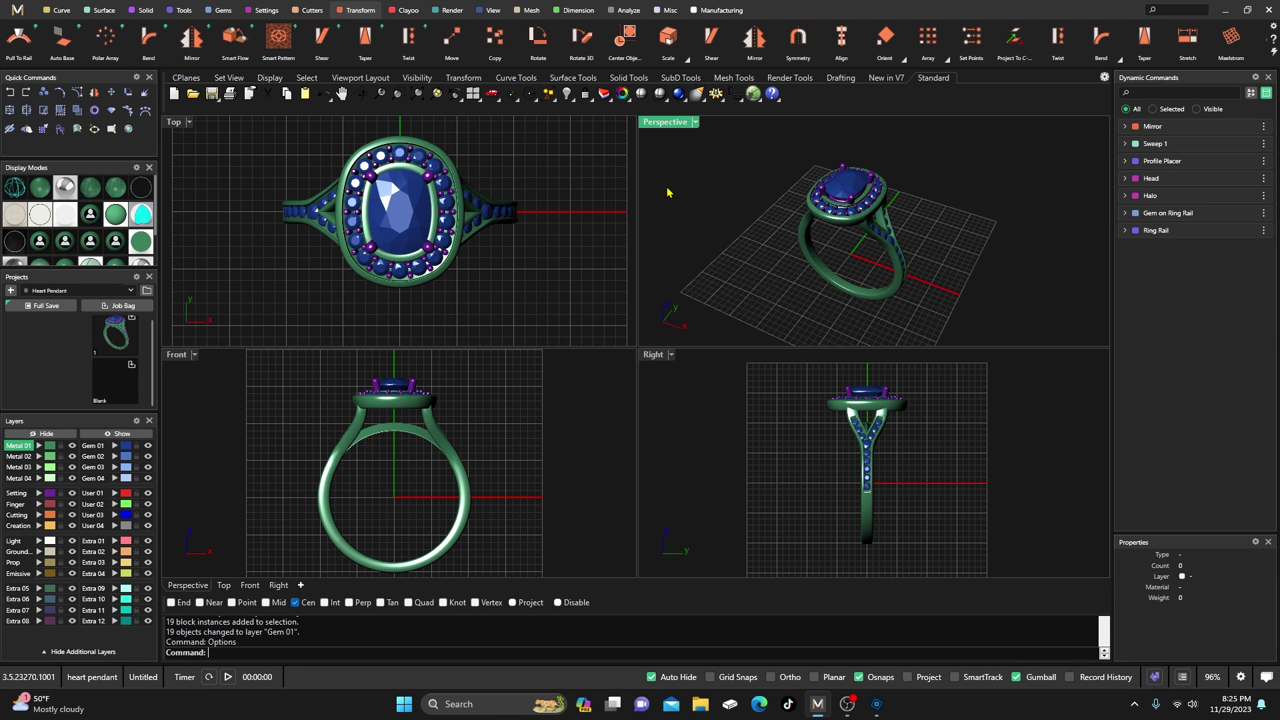
{"action": "right_click_drag", "start_coordinate": [668, 192], "coordinate": [734, 251]}
{"action": "right_click_drag", "start_coordinate": [926, 259], "coordinate": [845, 202]}
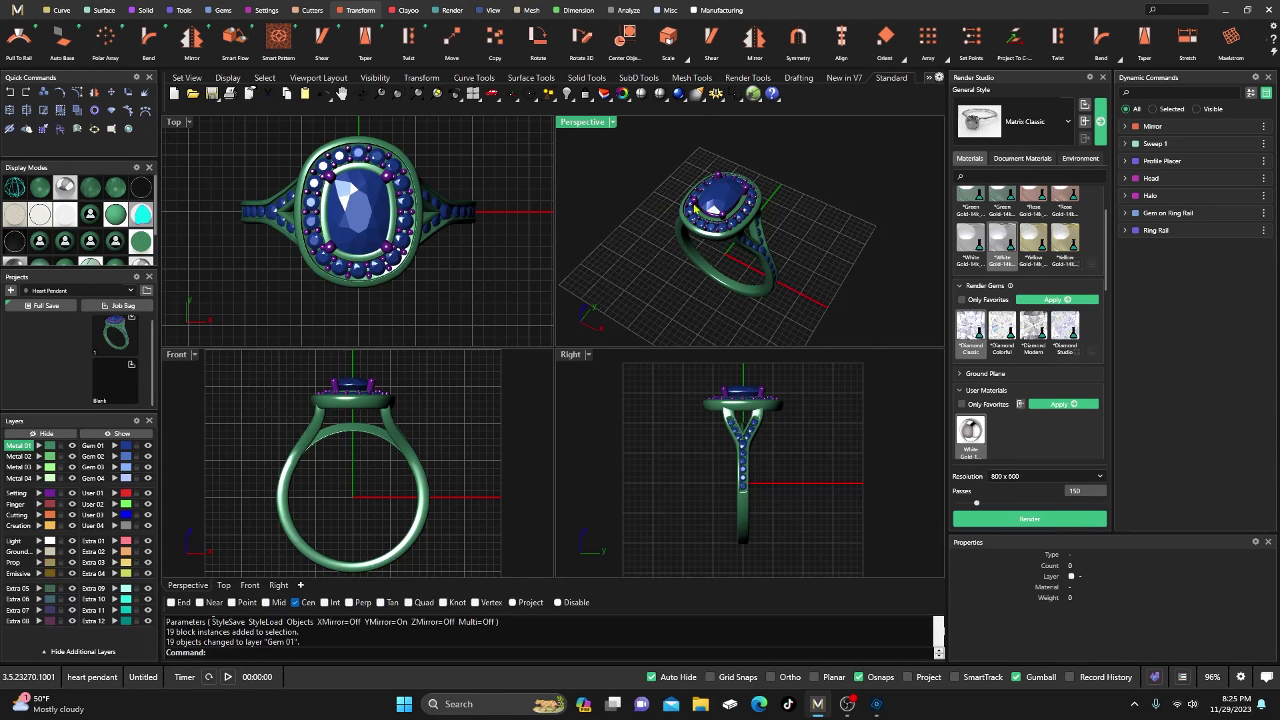
{"action": "scroll", "coordinate": [694, 208], "scroll_direction": "down", "scroll_amount": 5}
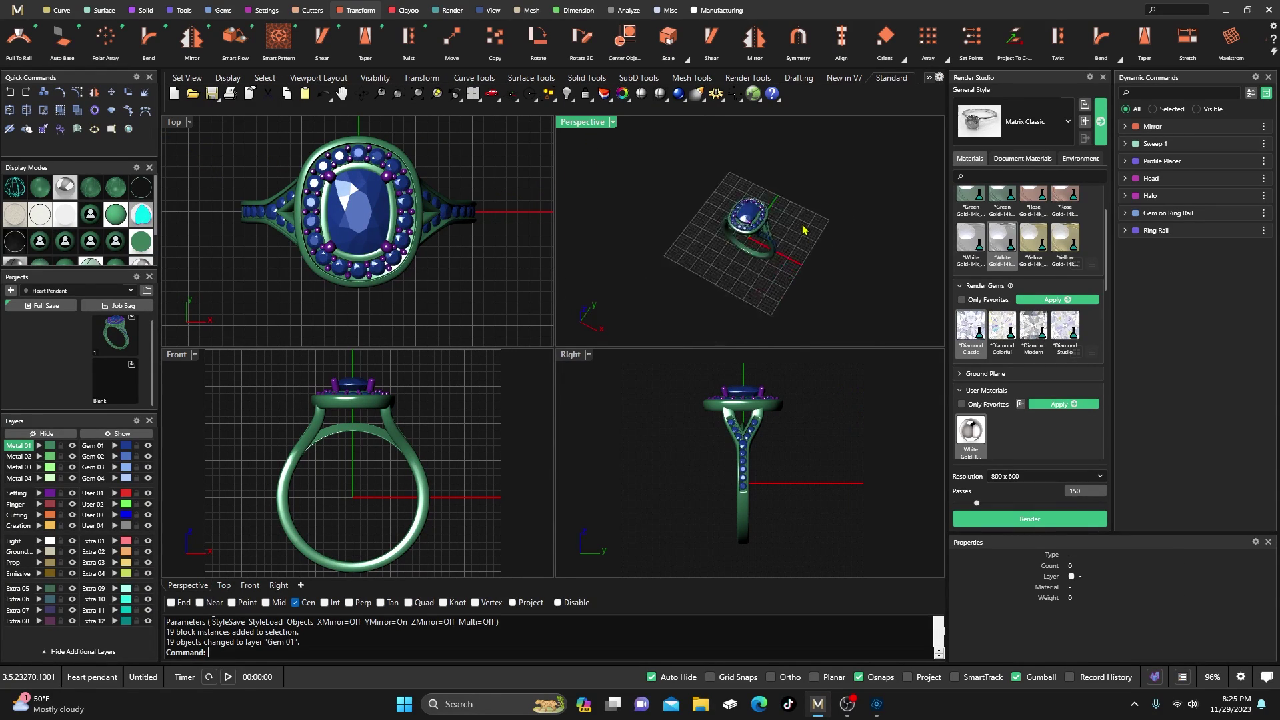
{"action": "scroll", "coordinate": [758, 249], "scroll_direction": "up", "scroll_amount": 3}
{"action": "scroll", "coordinate": [775, 237], "scroll_direction": "down", "scroll_amount": 3}
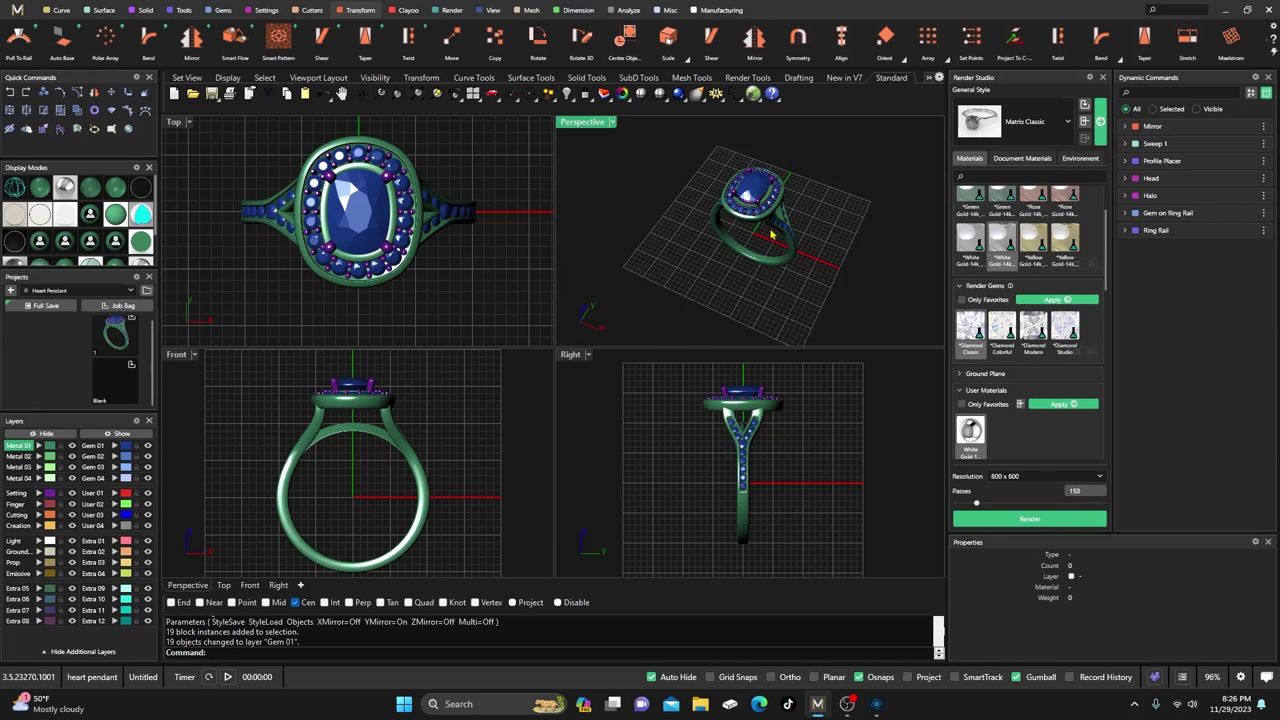
{"action": "scroll", "coordinate": [772, 217], "scroll_direction": "up", "scroll_amount": 2}
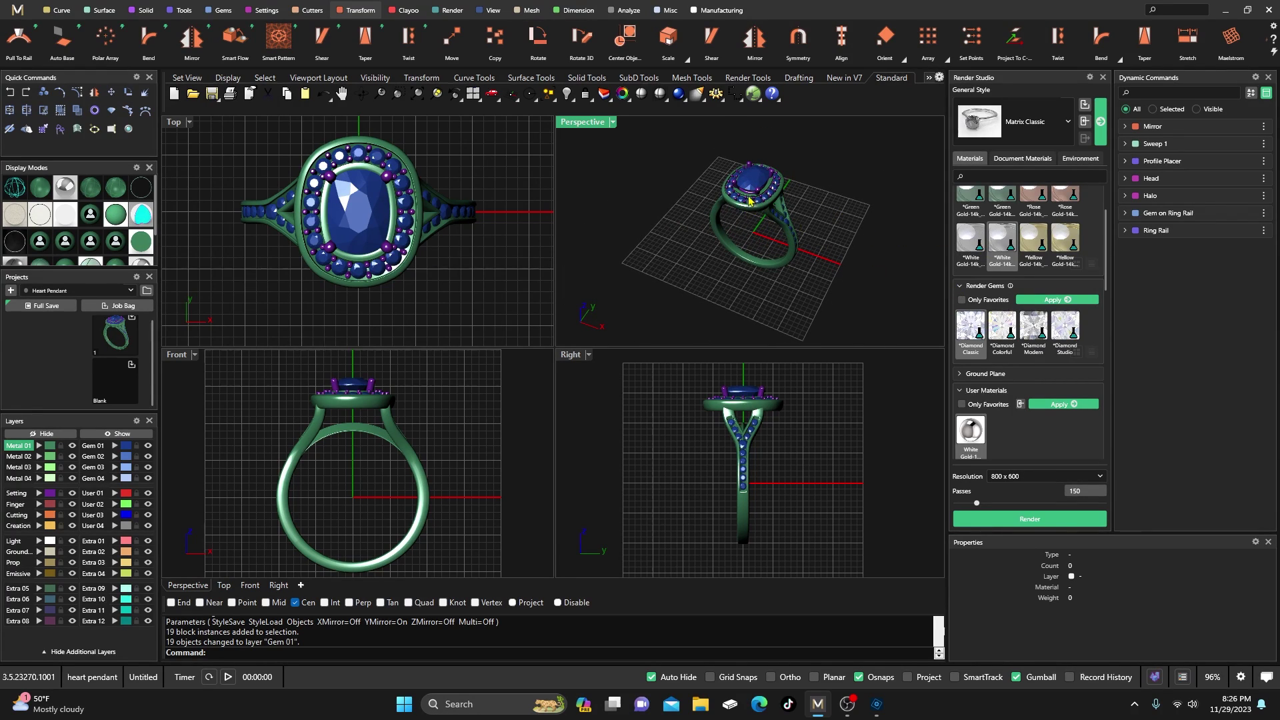
{"action": "scroll", "coordinate": [750, 200], "scroll_direction": "up", "scroll_amount": 1}
{"action": "scroll", "coordinate": [750, 199], "scroll_direction": "up", "scroll_amount": 3}
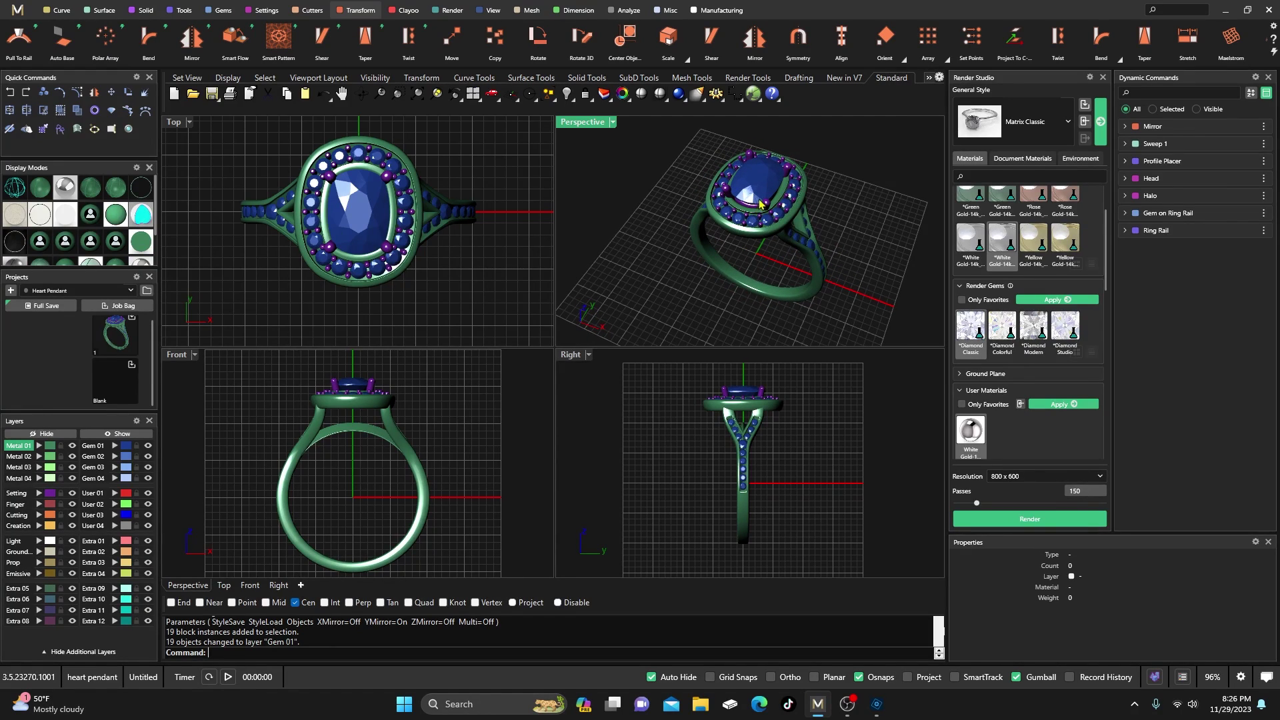
{"action": "mouse_move", "coordinate": [762, 202]}
{"action": "right_mouse_down"}
{"action": "mouse_move", "coordinate": [773, 227]}
{"action": "mouse_move", "coordinate": [751, 198]}
{"action": "right_mouse_up"}
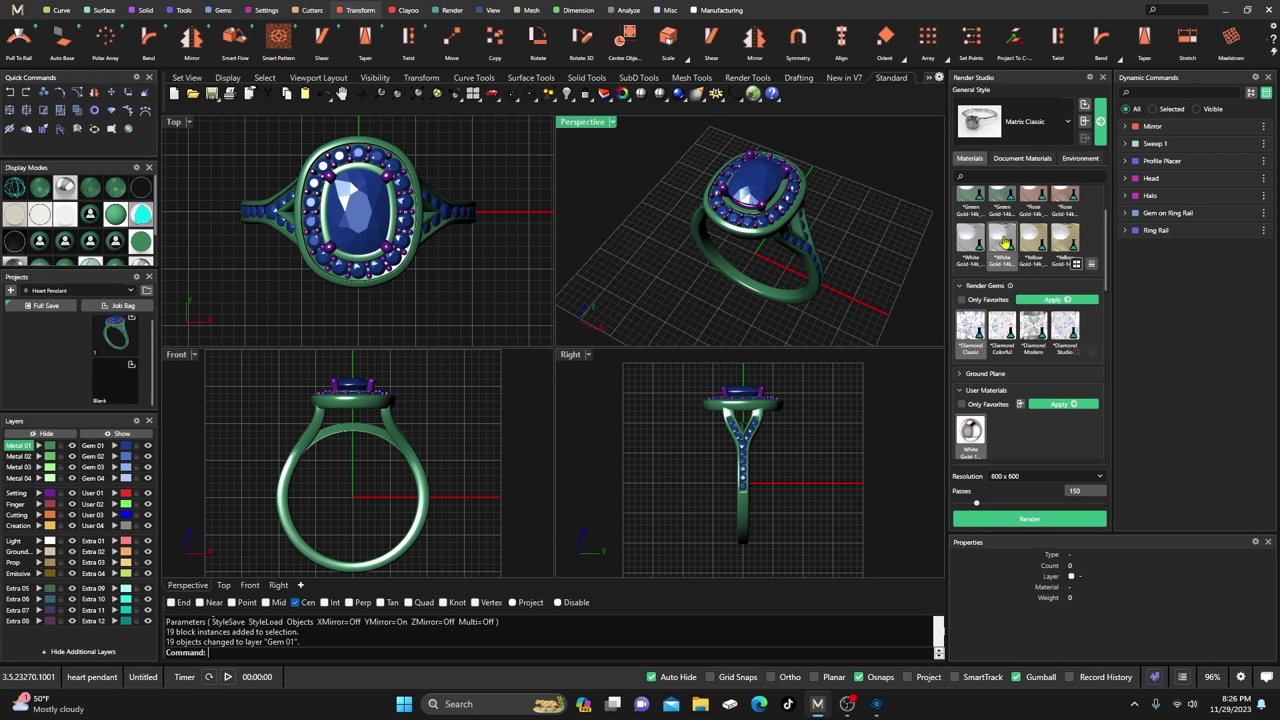
Review the Metals and Gems material collections in Render Studio, leaving both collapsed
{"action": "scroll", "coordinate": [1003, 243], "scroll_direction": "up", "scroll_amount": 2}
{"action": "left_click", "coordinate": [964, 195]}
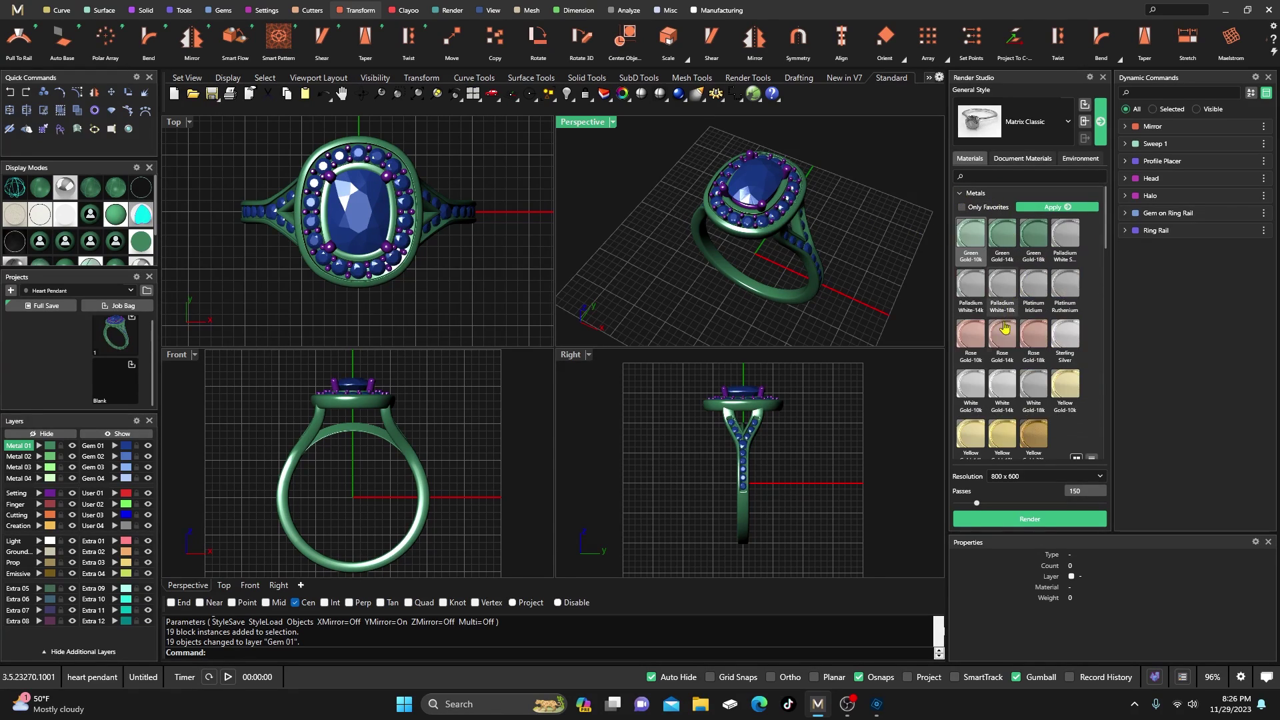
{"action": "left_click", "coordinate": [959, 194]}
{"action": "left_click", "coordinate": [964, 210]}
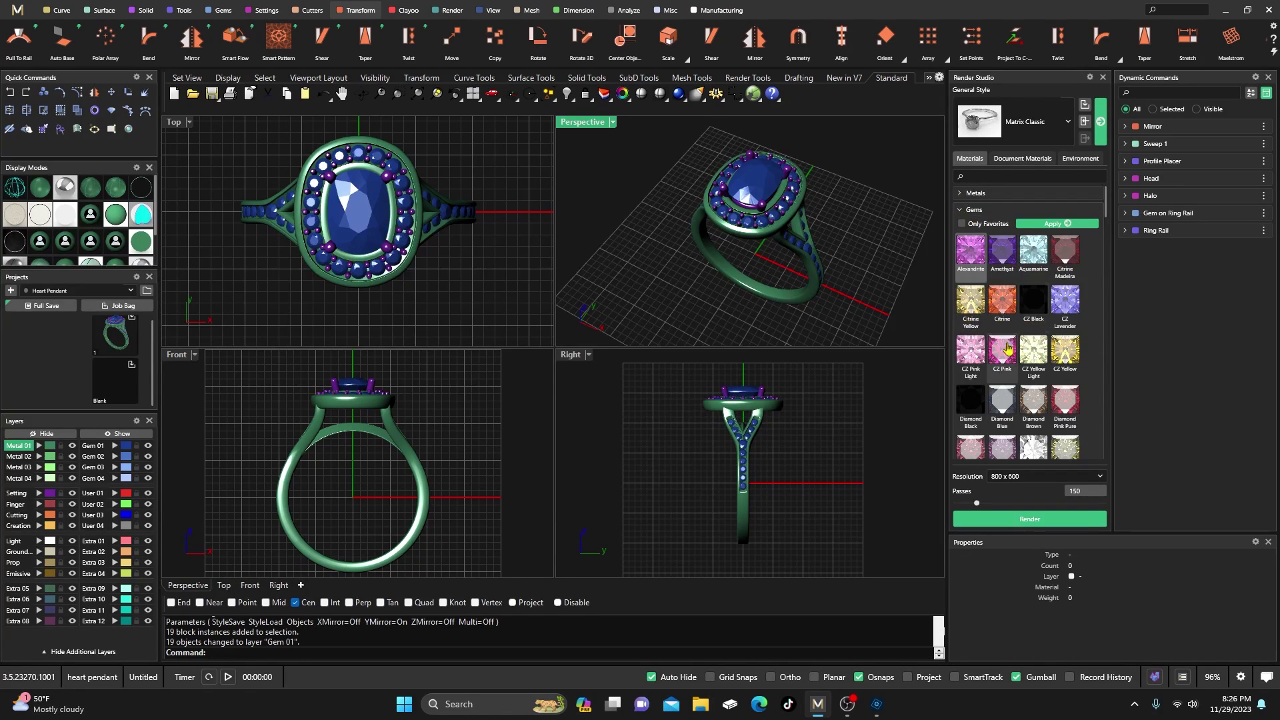
{"action": "left_click", "coordinate": [966, 210]}
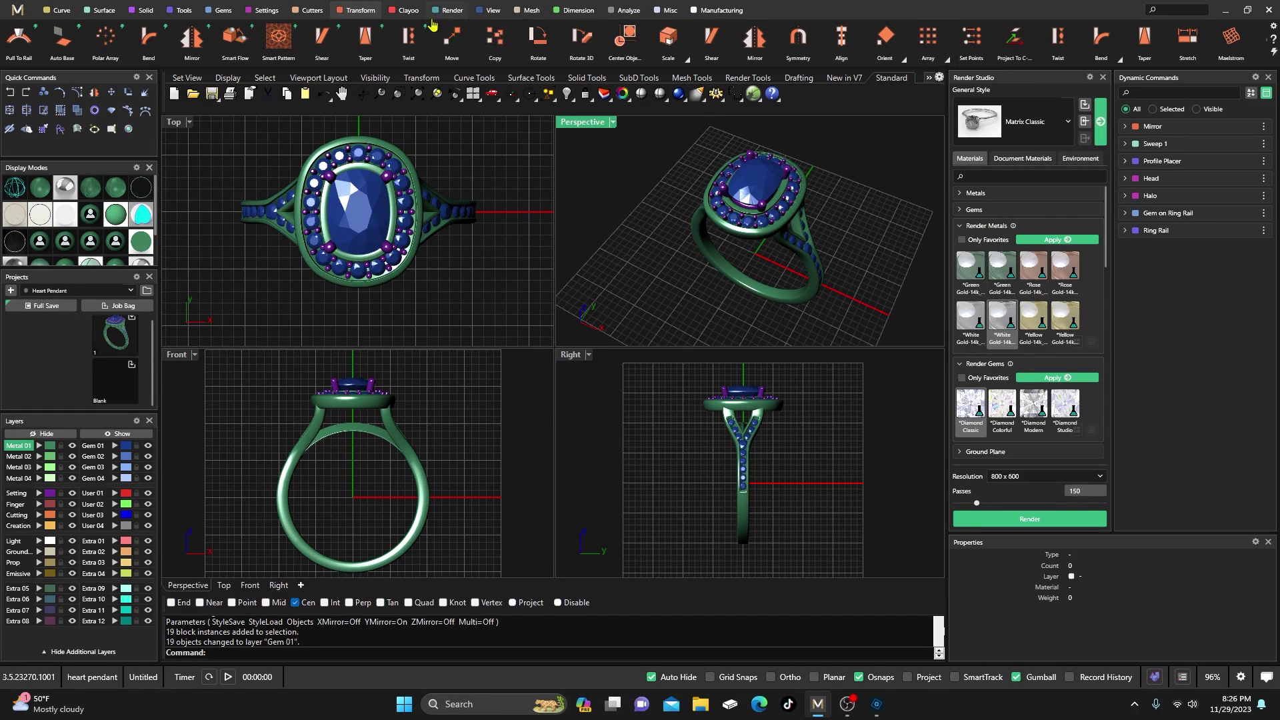
Generate a Tech Report for the ring, review its stone report, metals and stone map, and close it
{"action": "left_click", "coordinate": [184, 11]}
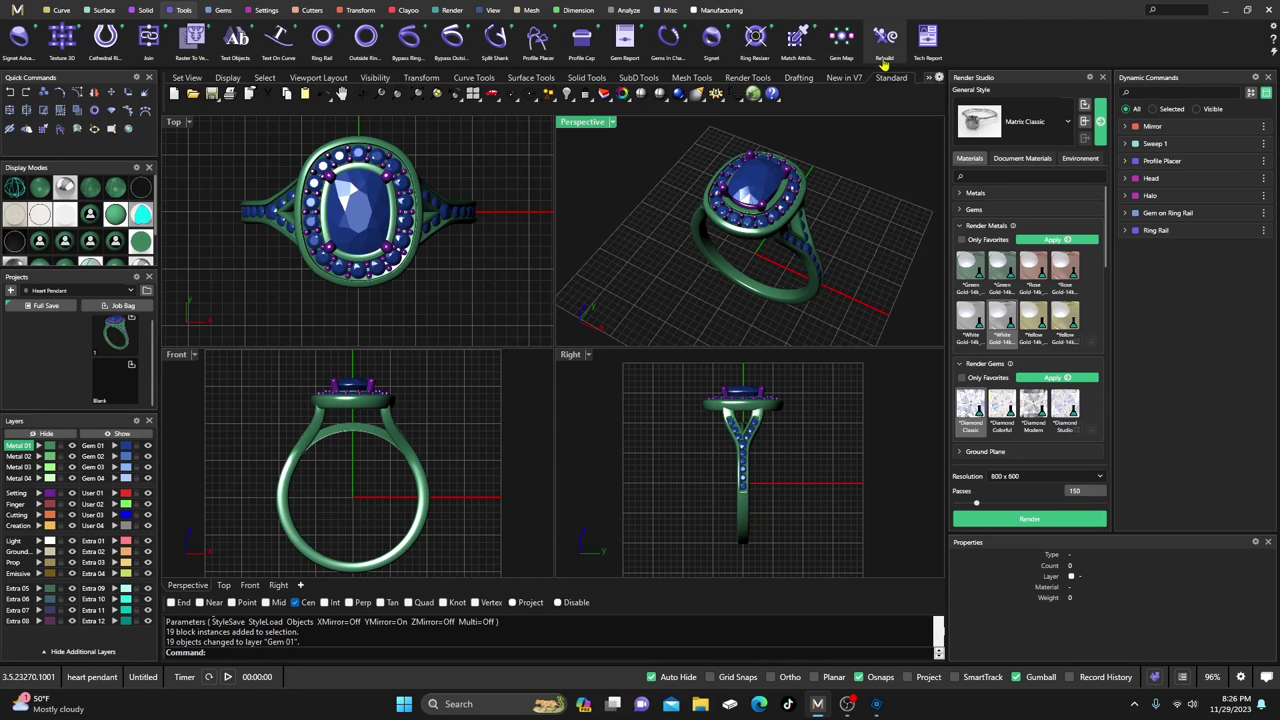
{"action": "left_click", "coordinate": [928, 38]}
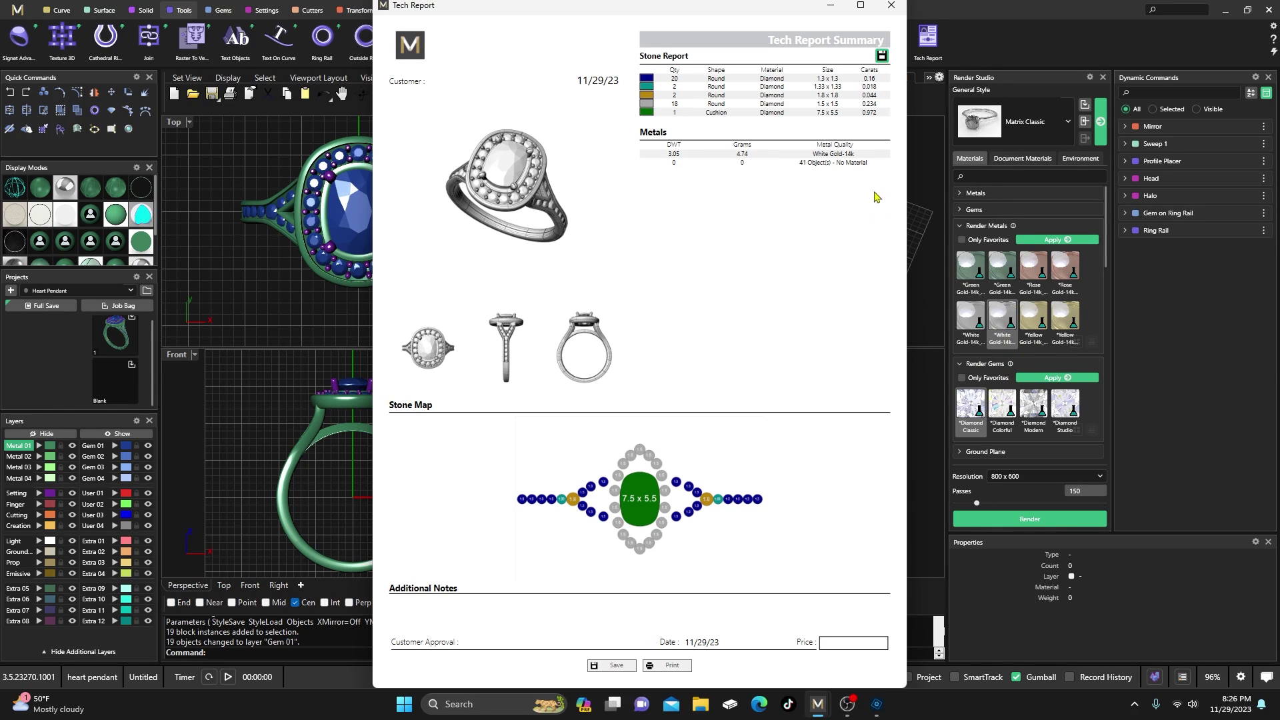
{"action": "left_click", "coordinate": [888, 11]}
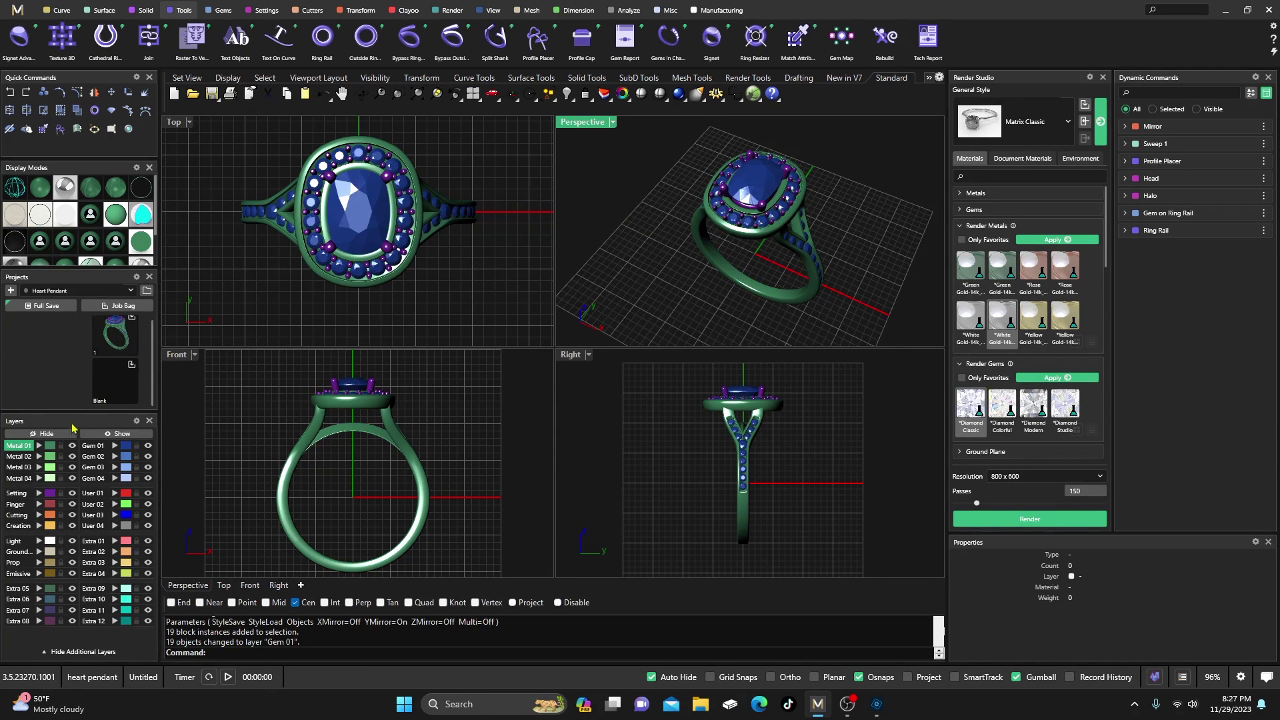
Assign the White Gold 14k render metal to all objects on the Metal 01 and Setting layers, and deselect them
{"action": "left_click", "coordinate": [52, 445]}
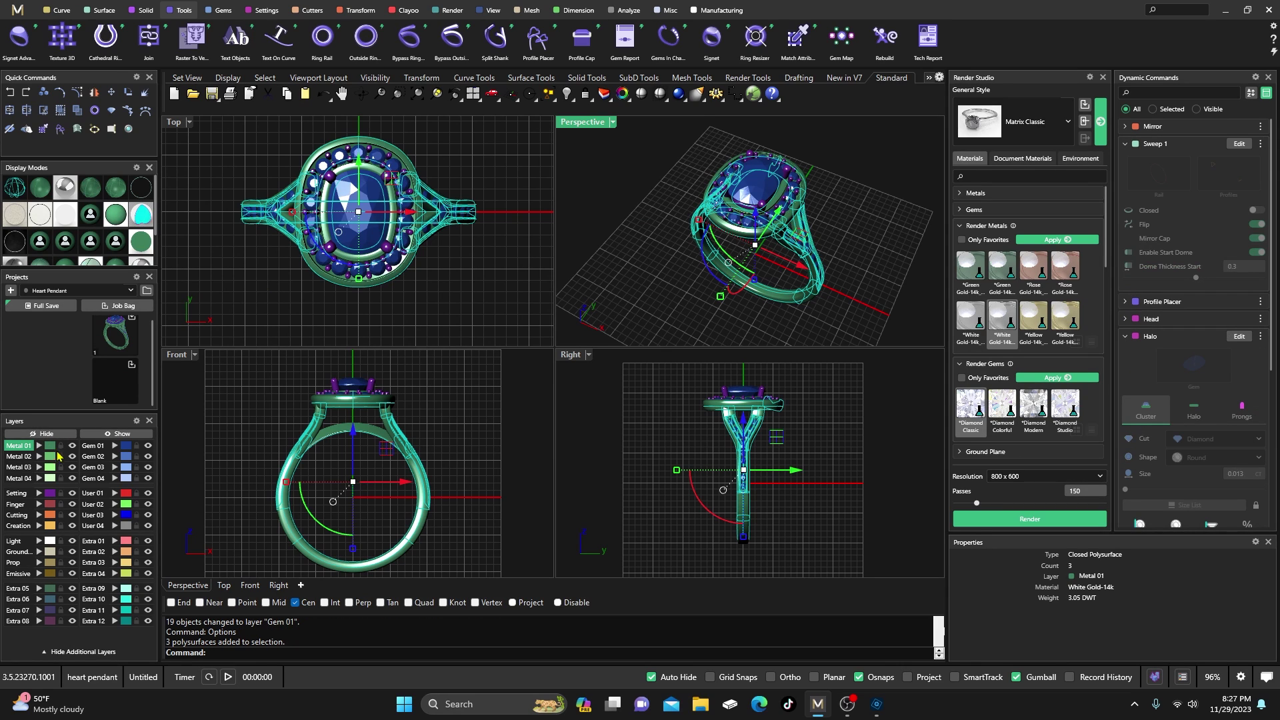
{"action": "left_click", "coordinate": [56, 492]}
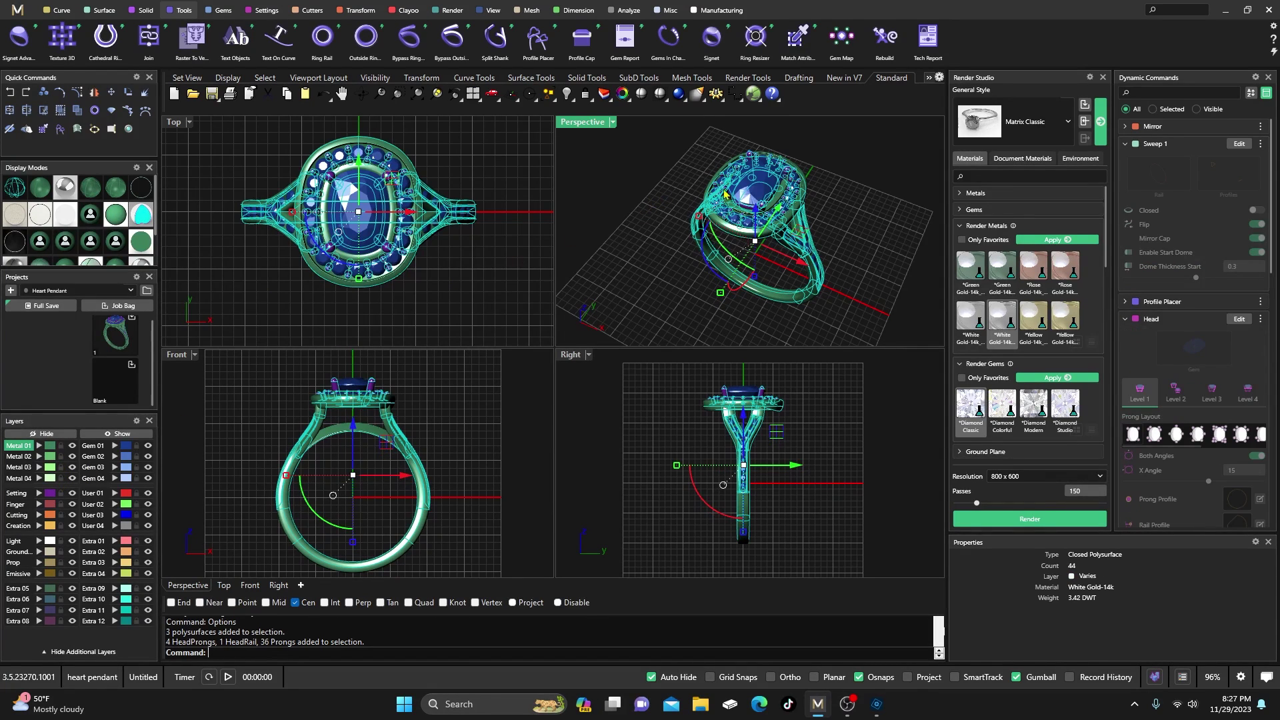
{"action": "left_click", "coordinate": [1002, 326]}
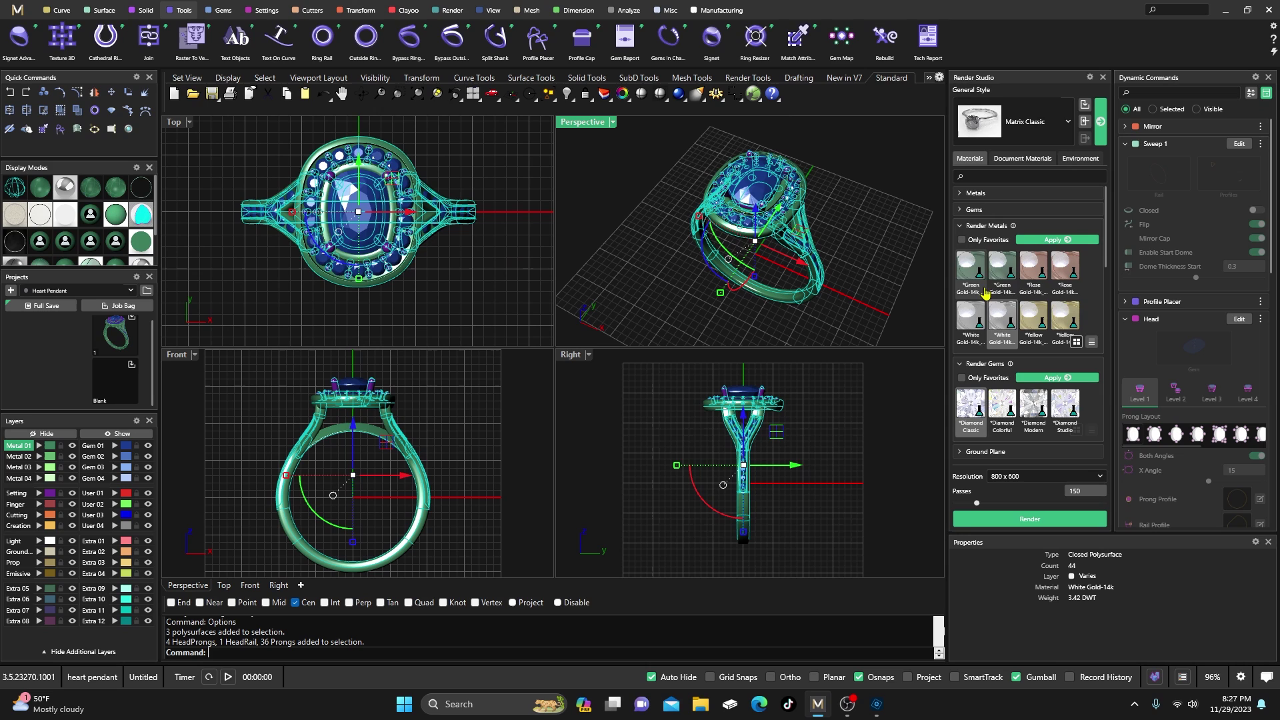
{"action": "left_click", "coordinate": [1048, 240]}
{"action": "left_click", "coordinate": [878, 196]}
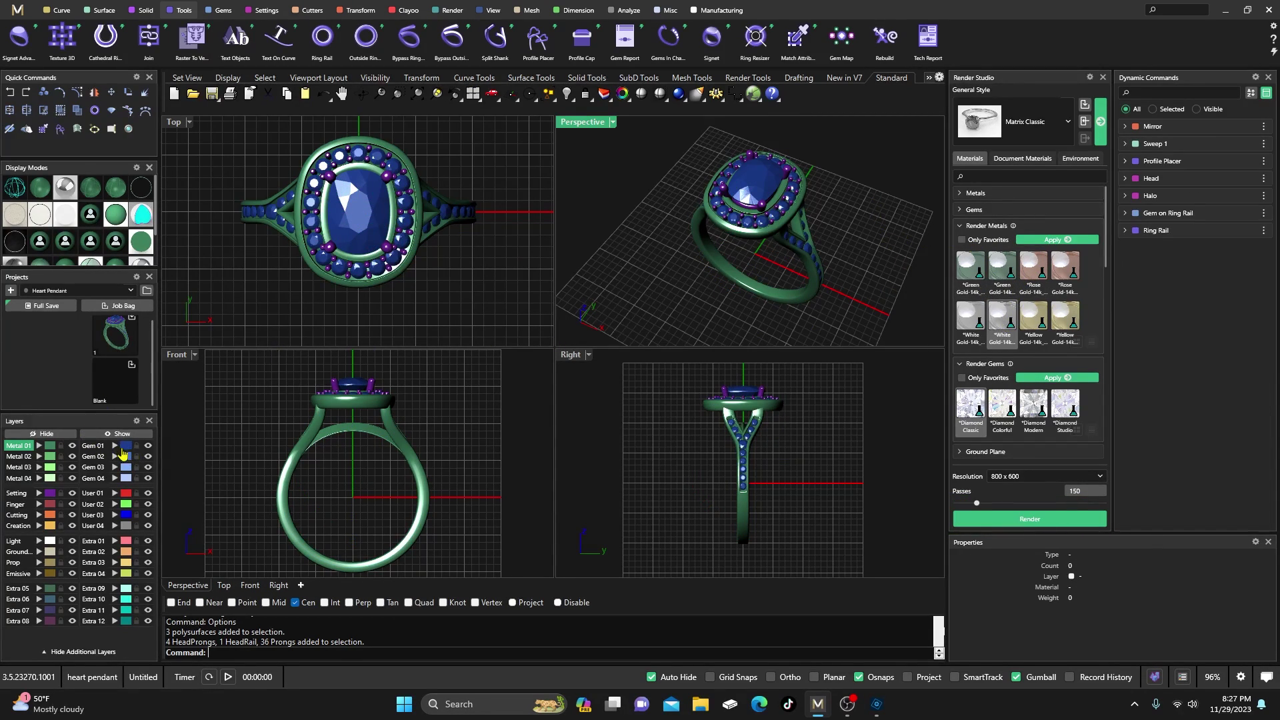
Assign the Diamond Classic render gem to all stones on the Gem 01 layer, and deselect them
{"action": "left_click", "coordinate": [121, 451]}
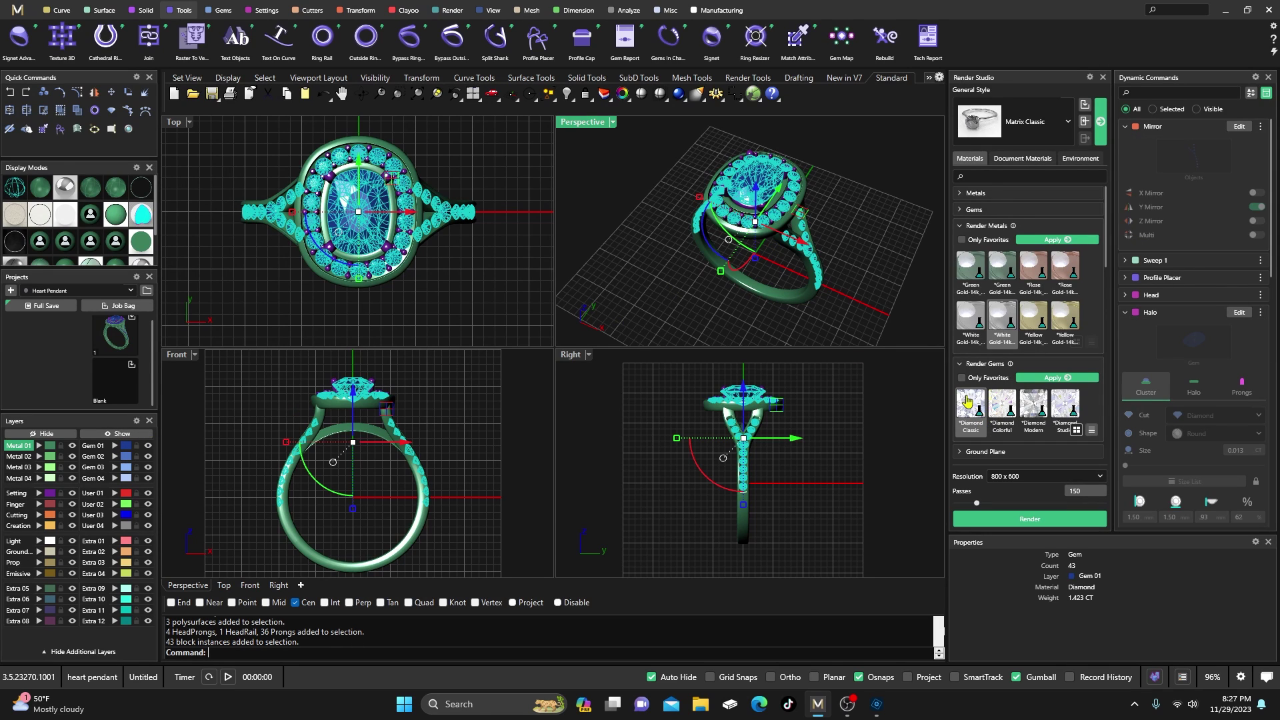
{"action": "left_click", "coordinate": [1042, 379]}
{"action": "left_click", "coordinate": [883, 268]}
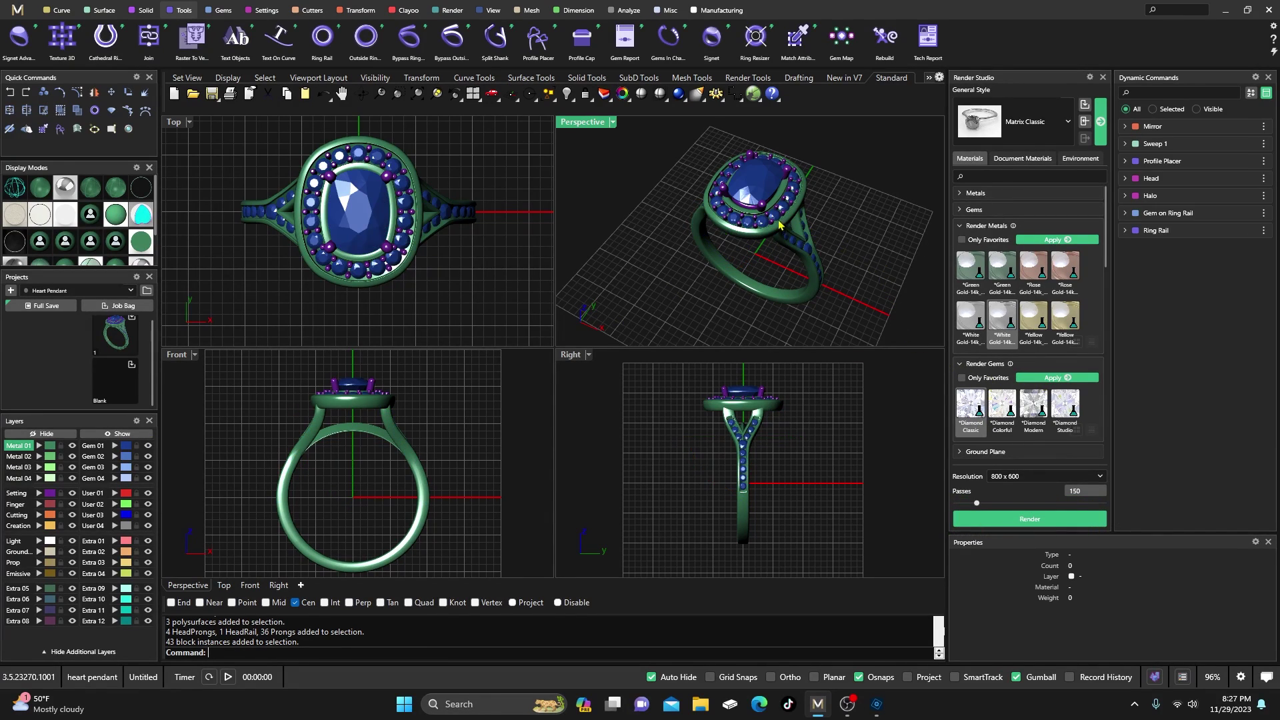
Apply the Matrix Classic general style and set the Perspective viewport to Raytraced display
{"action": "right_click_drag", "start_coordinate": [691, 249], "coordinate": [752, 215]}
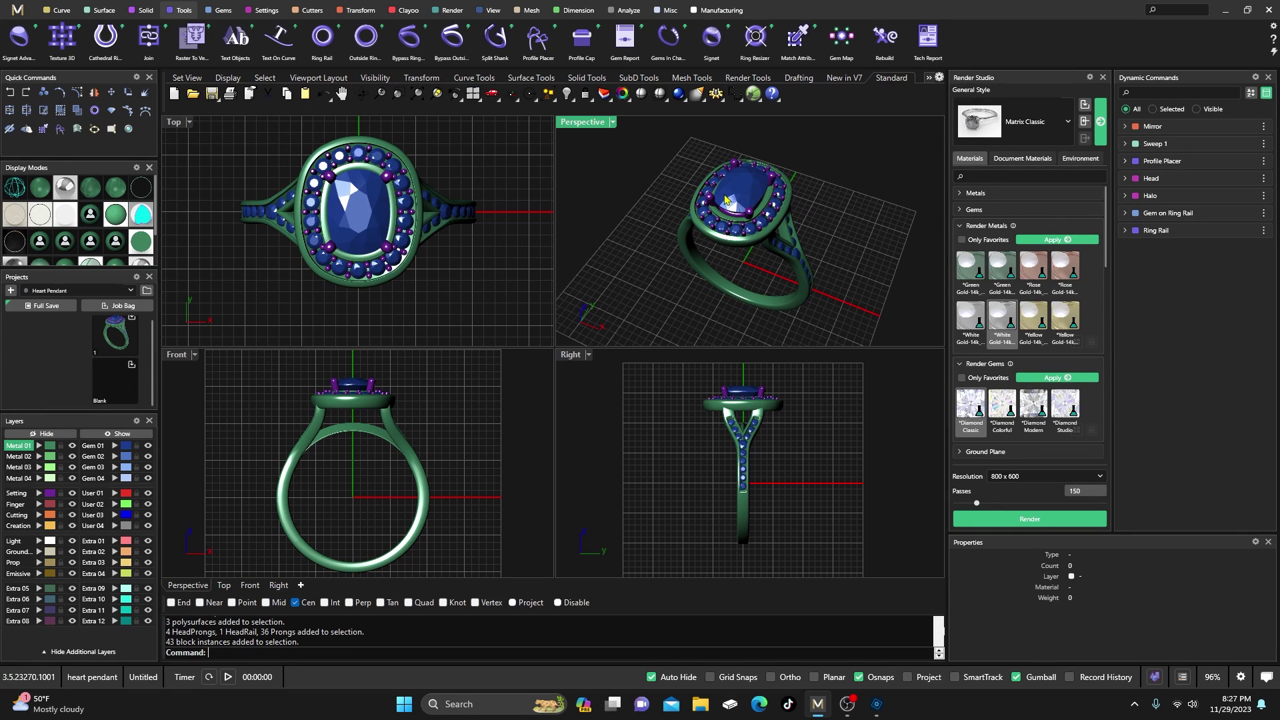
{"action": "right_click_drag", "start_coordinate": [754, 262], "coordinate": [752, 256]}
{"action": "left_click", "coordinate": [1098, 124]}
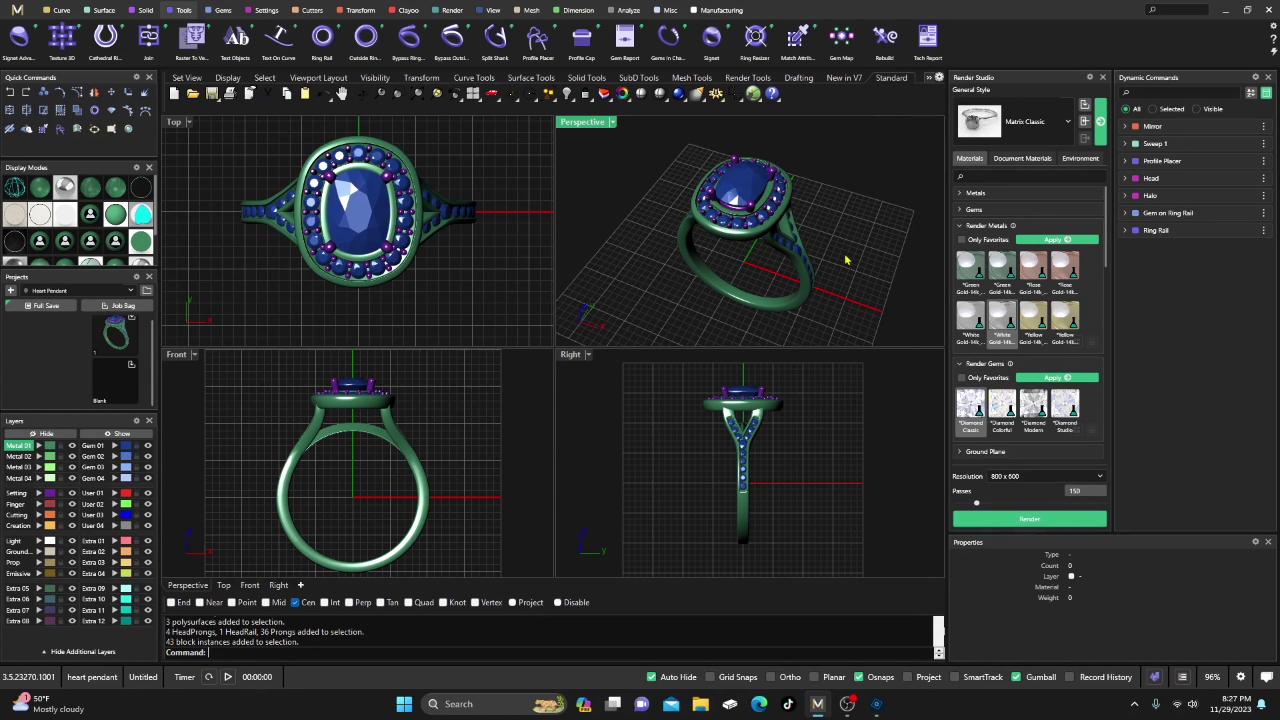
{"action": "left_click", "coordinate": [579, 126]}
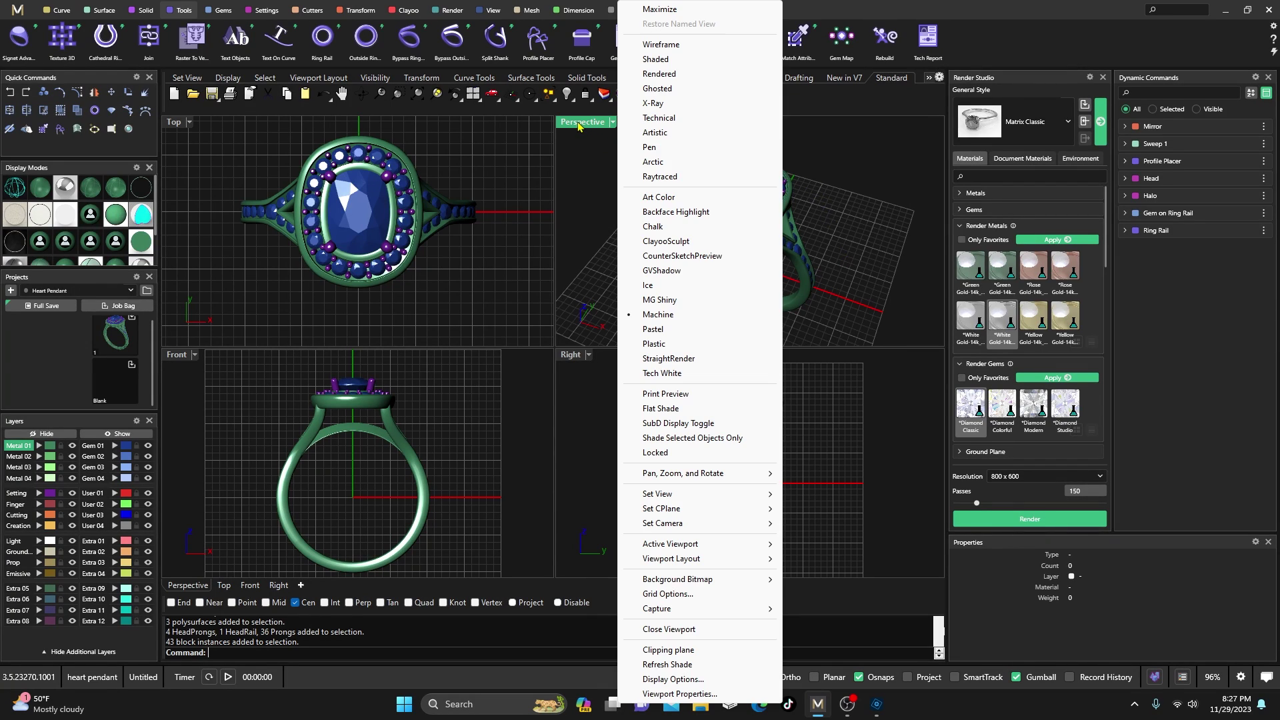
{"action": "left_click", "coordinate": [658, 177]}
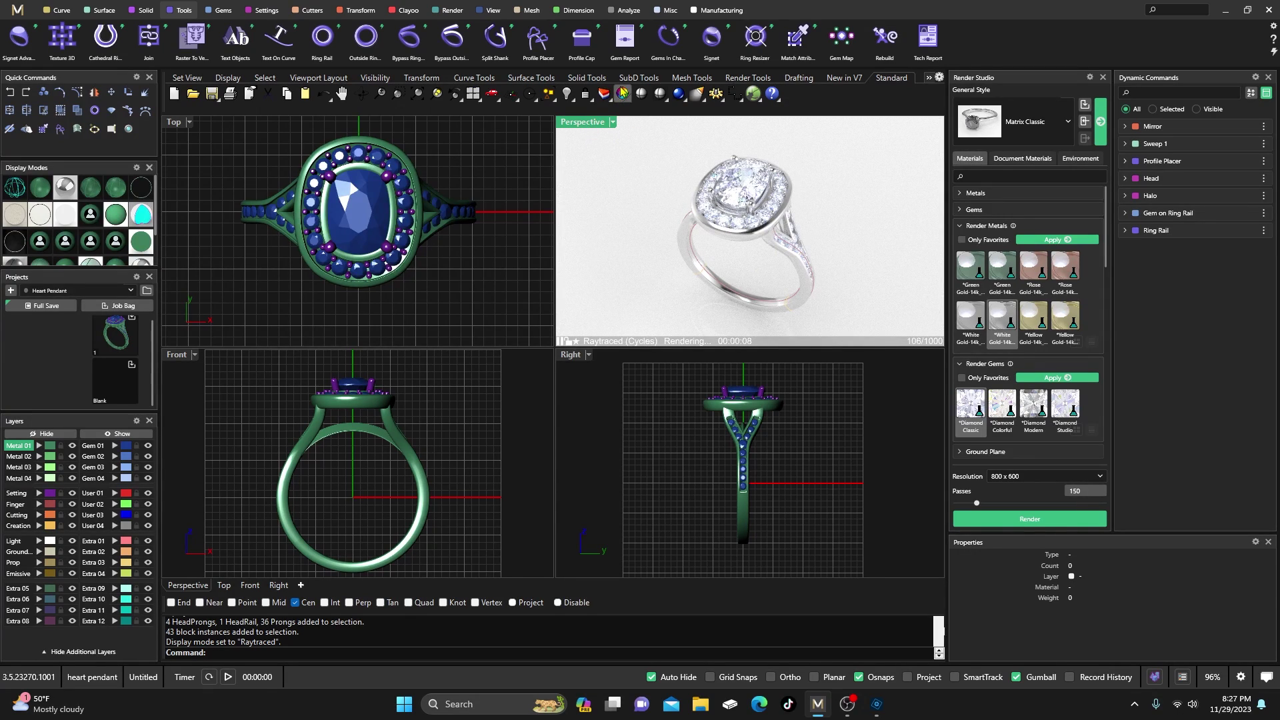
Enable the NVIDIA denoiser post effect in the Perspective viewport's properties, and close the properties window
{"action": "left_click", "coordinate": [621, 97]}
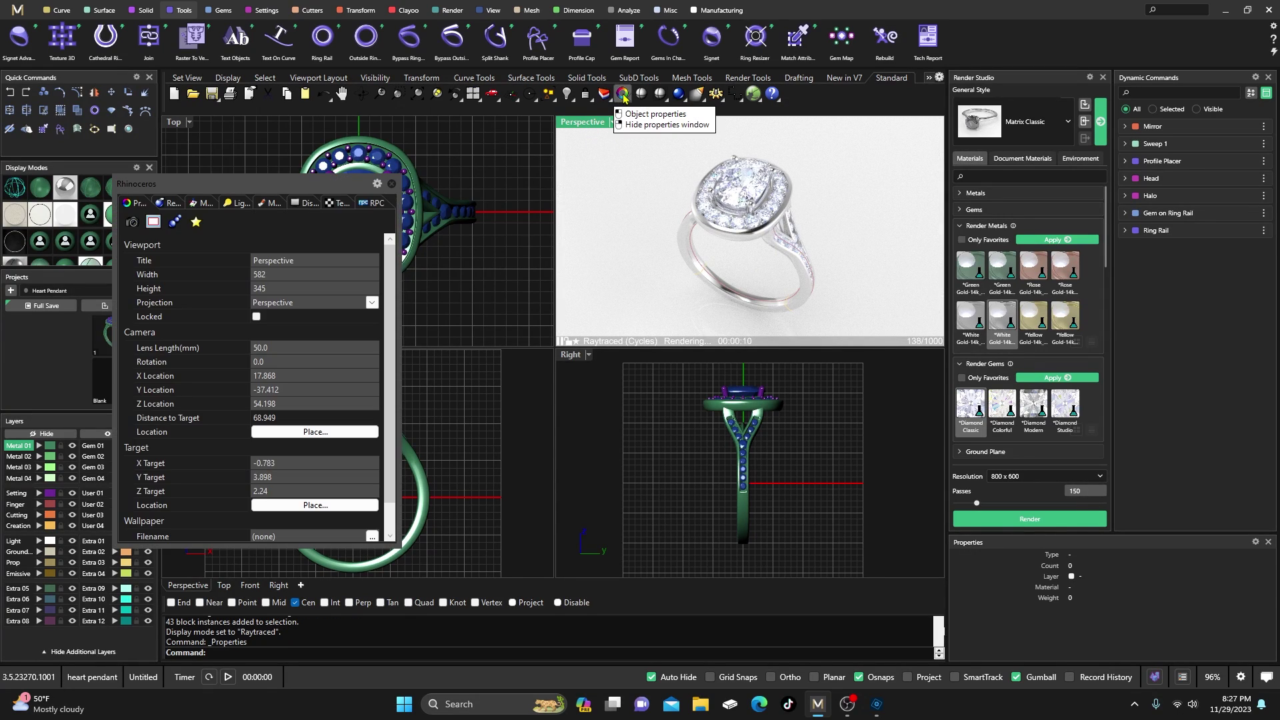
{"action": "left_click", "coordinate": [196, 222]}
{"action": "left_click", "coordinate": [140, 287]}
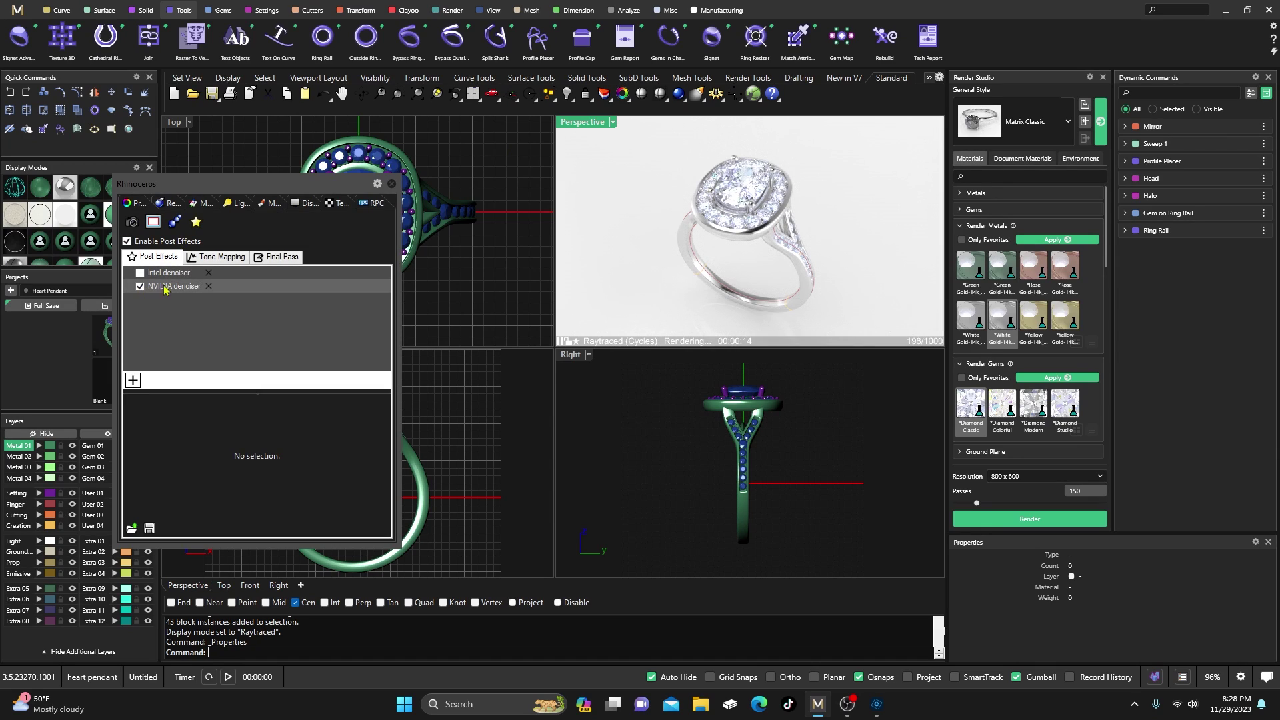
{"action": "left_click", "coordinate": [392, 185]}
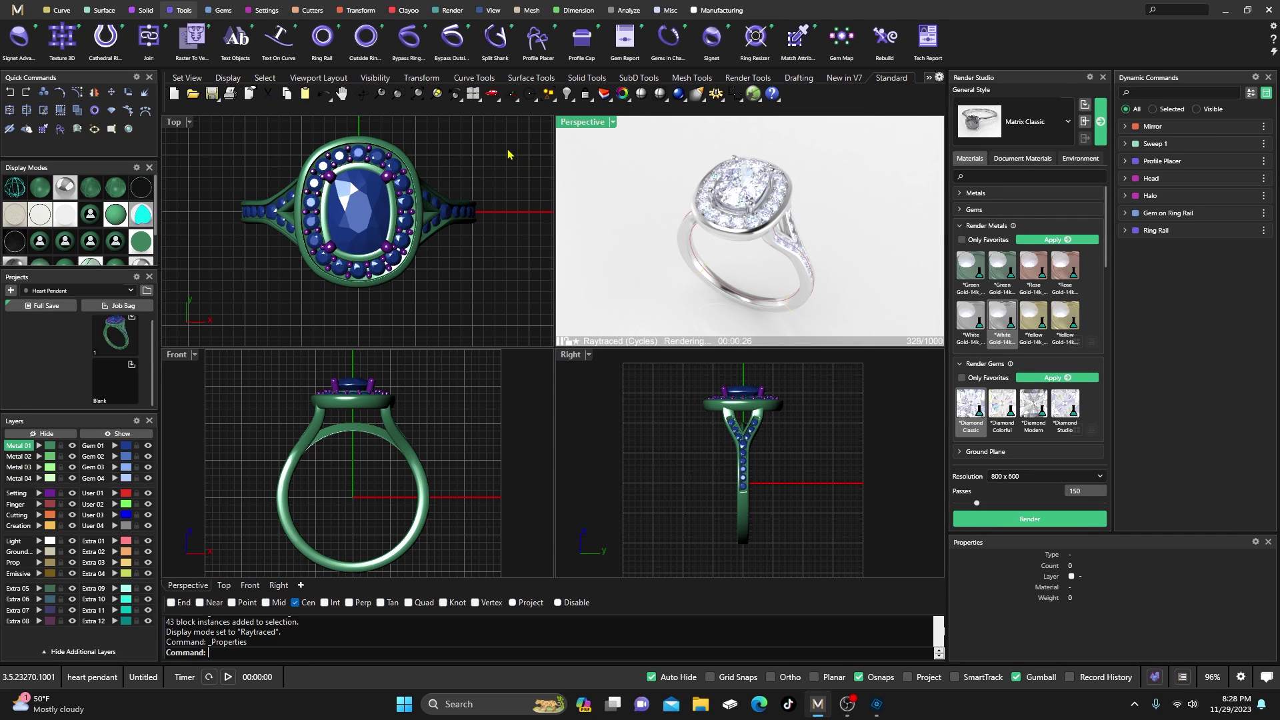
Check the Top viewport's properties for post effects, close them, and return to the Perspective viewport
{"action": "left_click", "coordinate": [273, 124]}
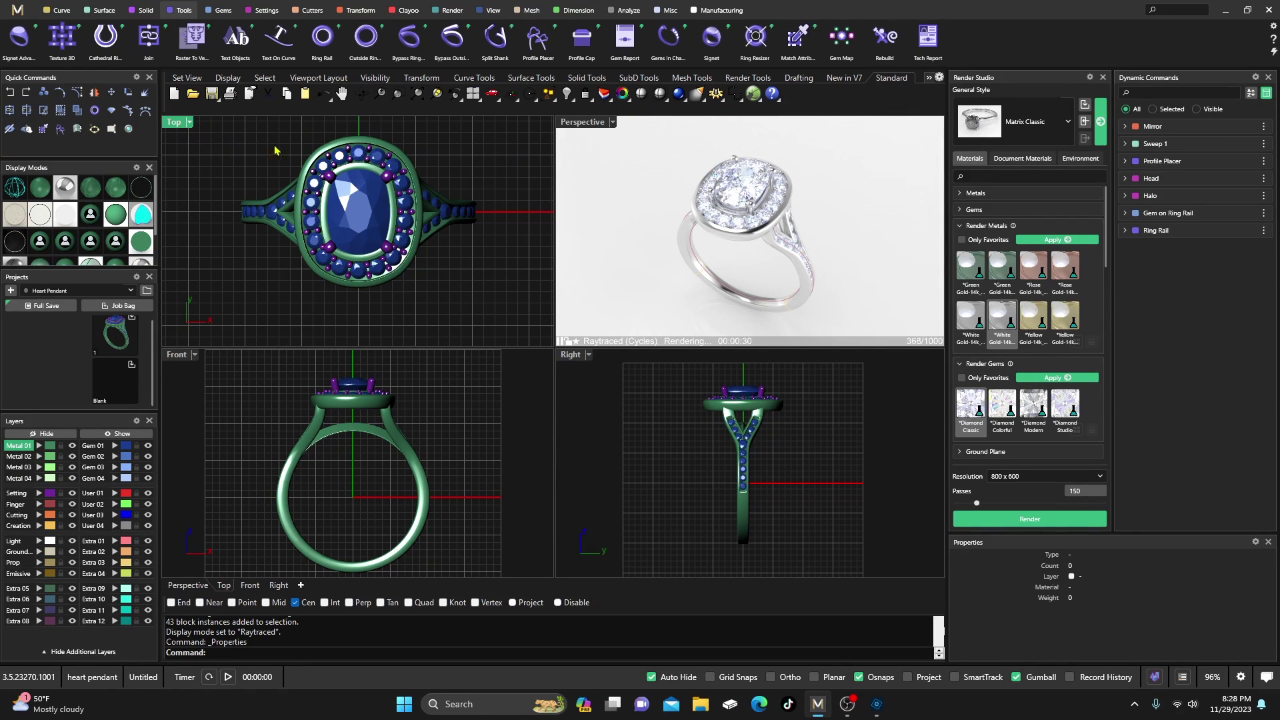
{"action": "left_click", "coordinate": [622, 94]}
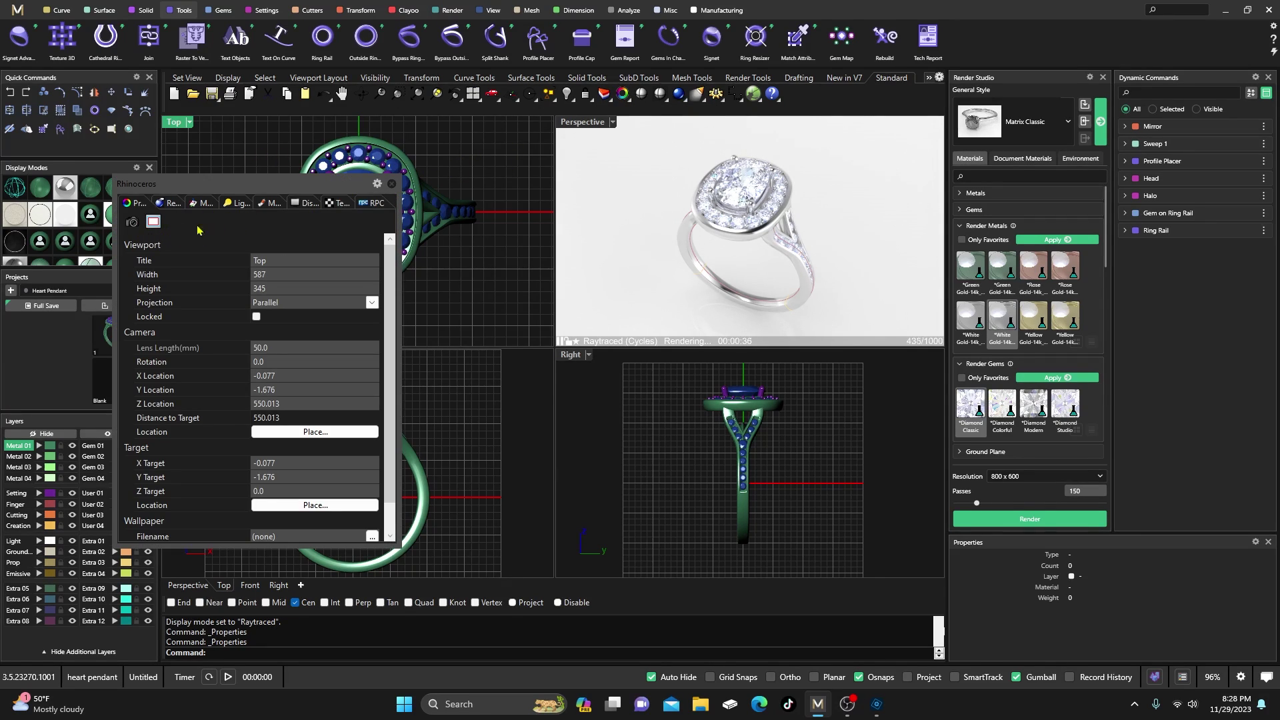
{"action": "left_click", "coordinate": [392, 183]}
{"action": "left_click", "coordinate": [650, 170]}
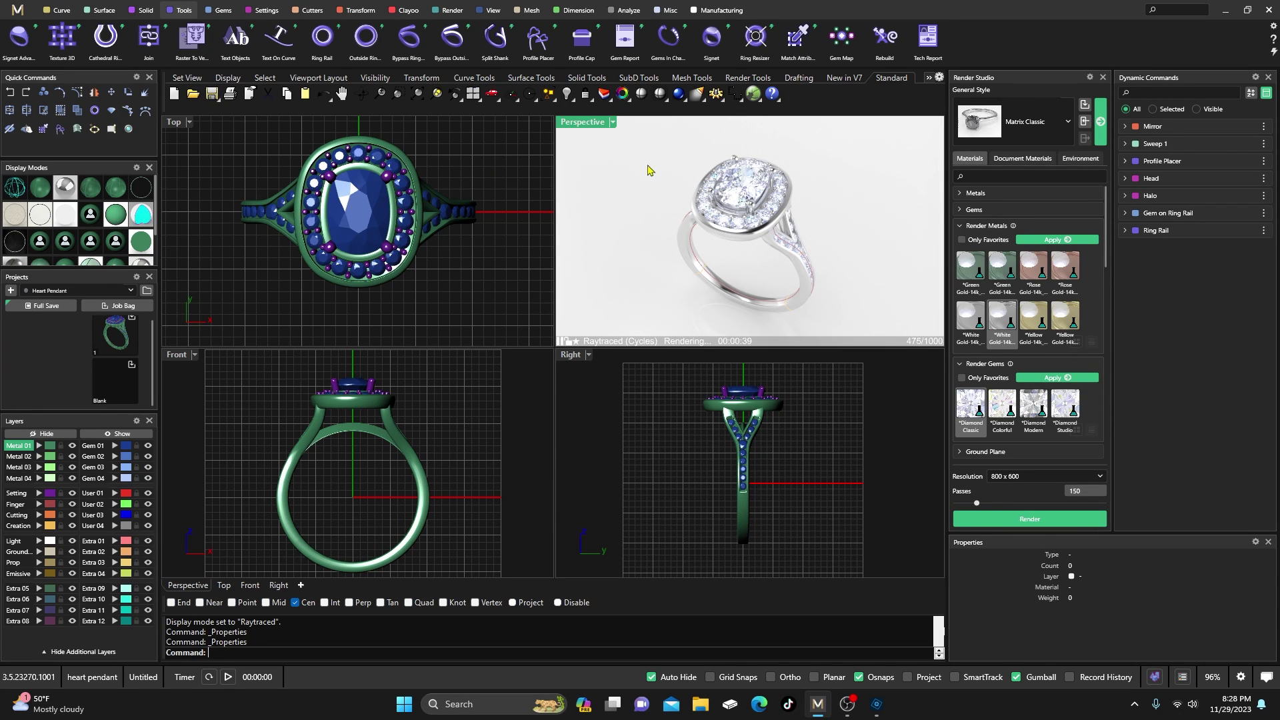
Compare the Perspective viewport's properties with those of the other viewports, and examine its post effects
{"action": "left_click", "coordinate": [623, 94]}
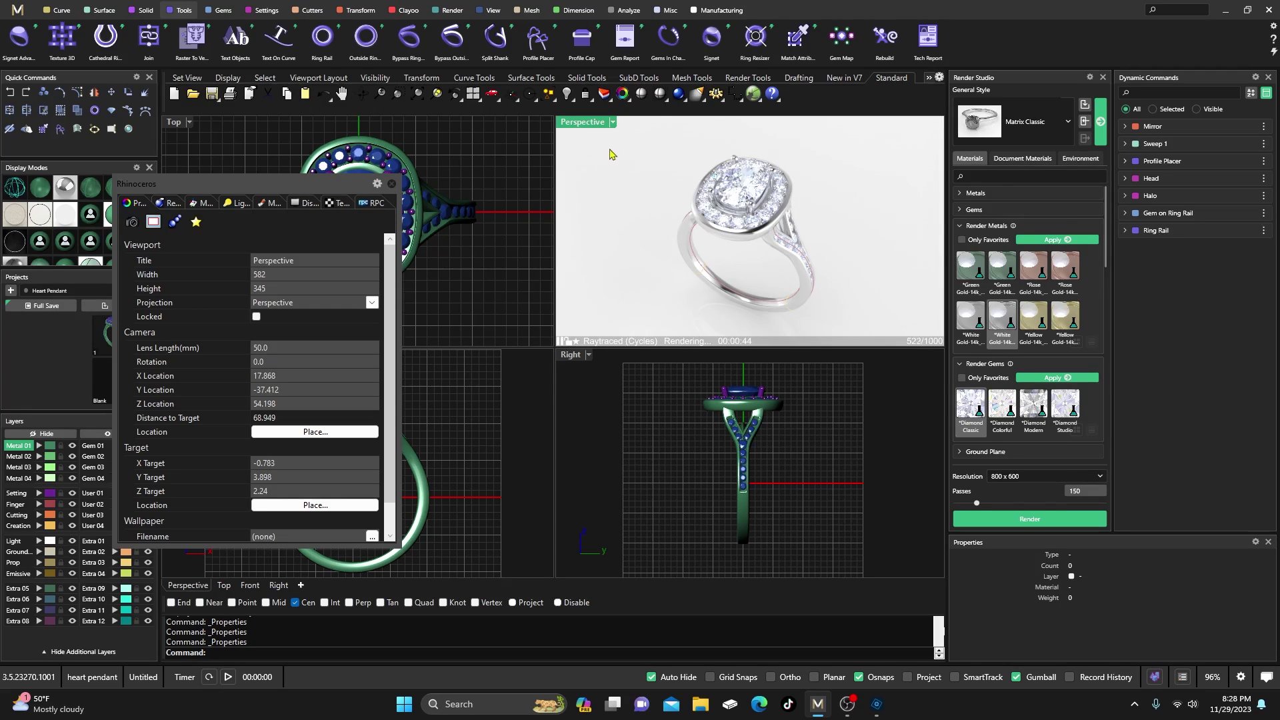
{"action": "left_click", "coordinate": [517, 165]}
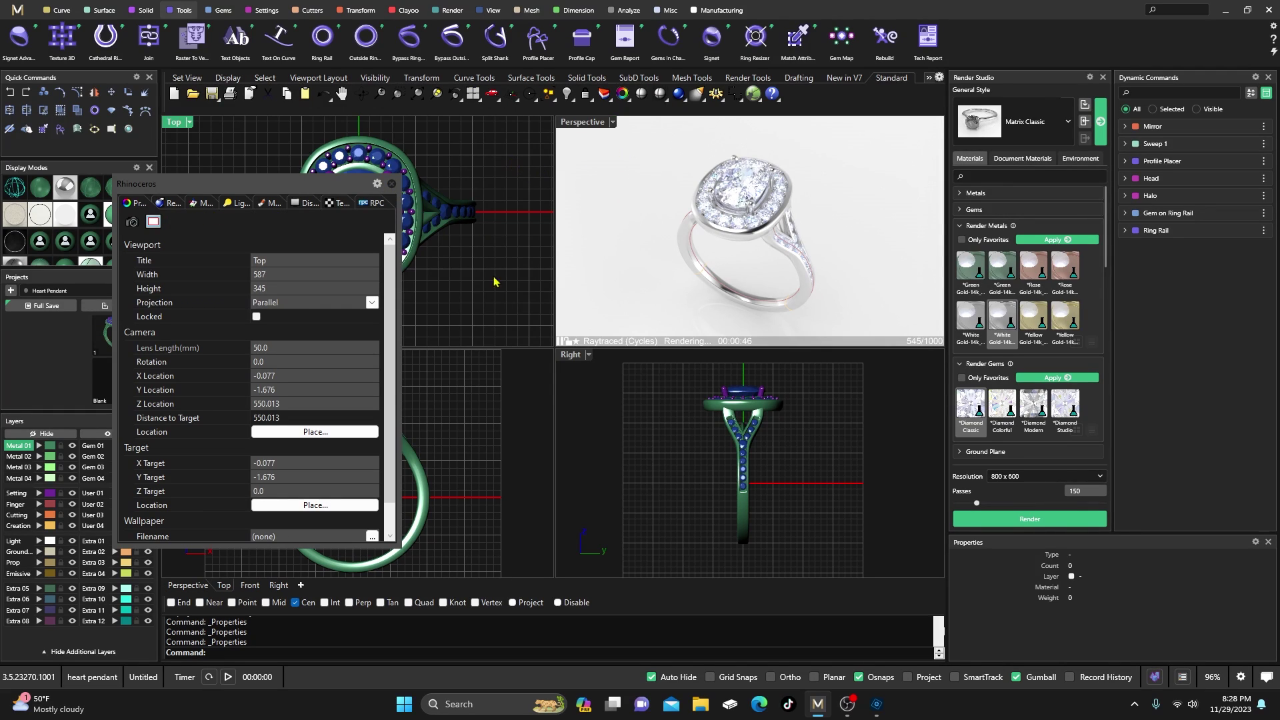
{"action": "left_click", "coordinate": [498, 392]}
{"action": "left_click", "coordinate": [626, 394]}
{"action": "left_click", "coordinate": [605, 253]}
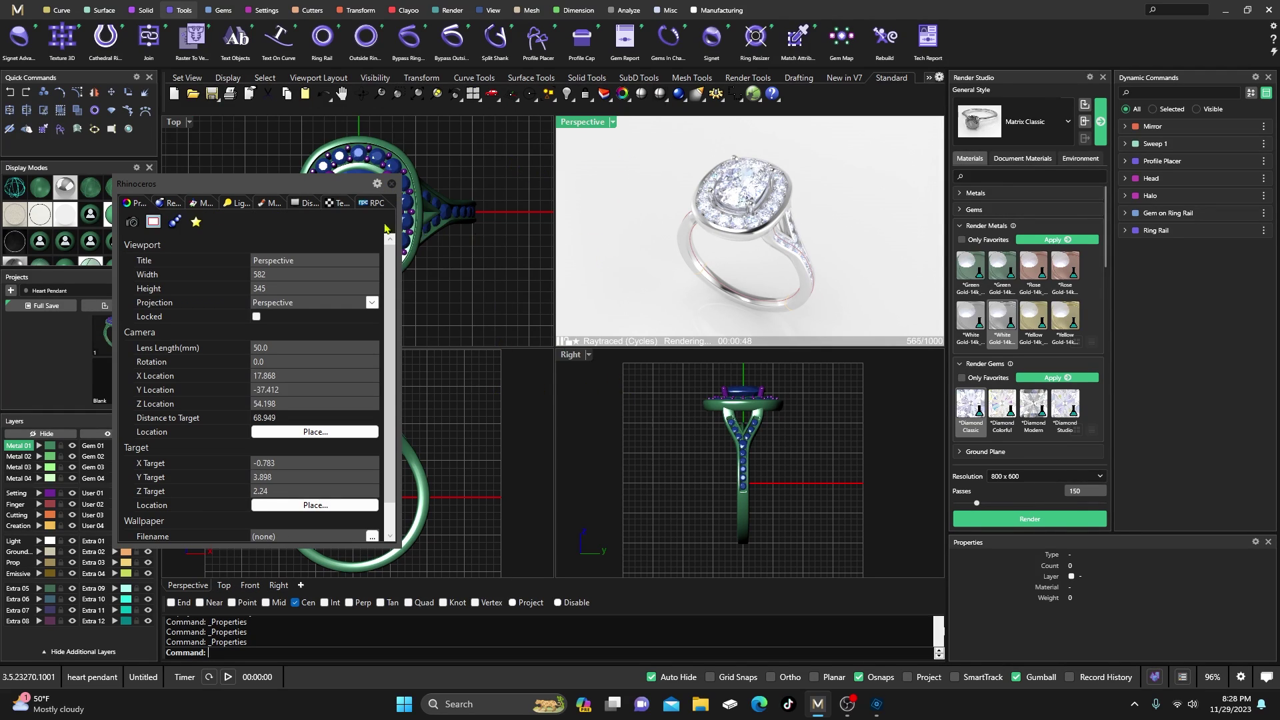
{"action": "left_click", "coordinate": [196, 224]}
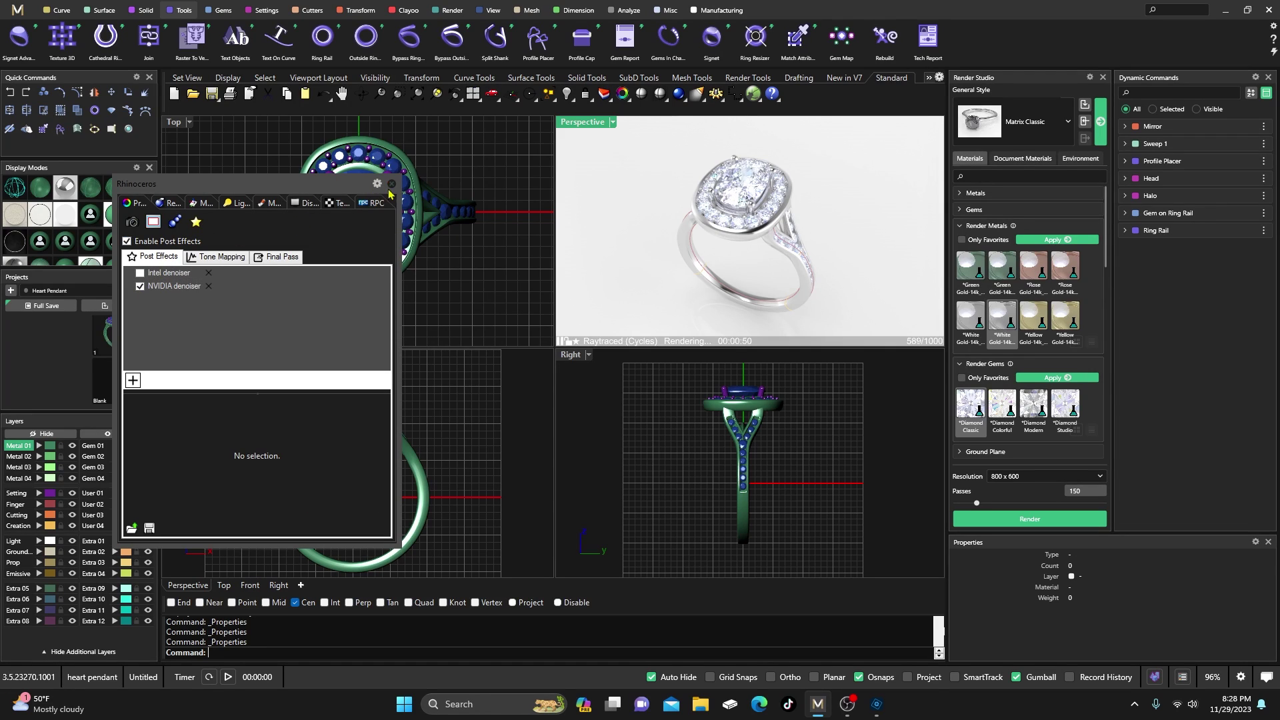
{"action": "left_click_drag", "start_coordinate": [327, 181], "coordinate": [384, 167]}
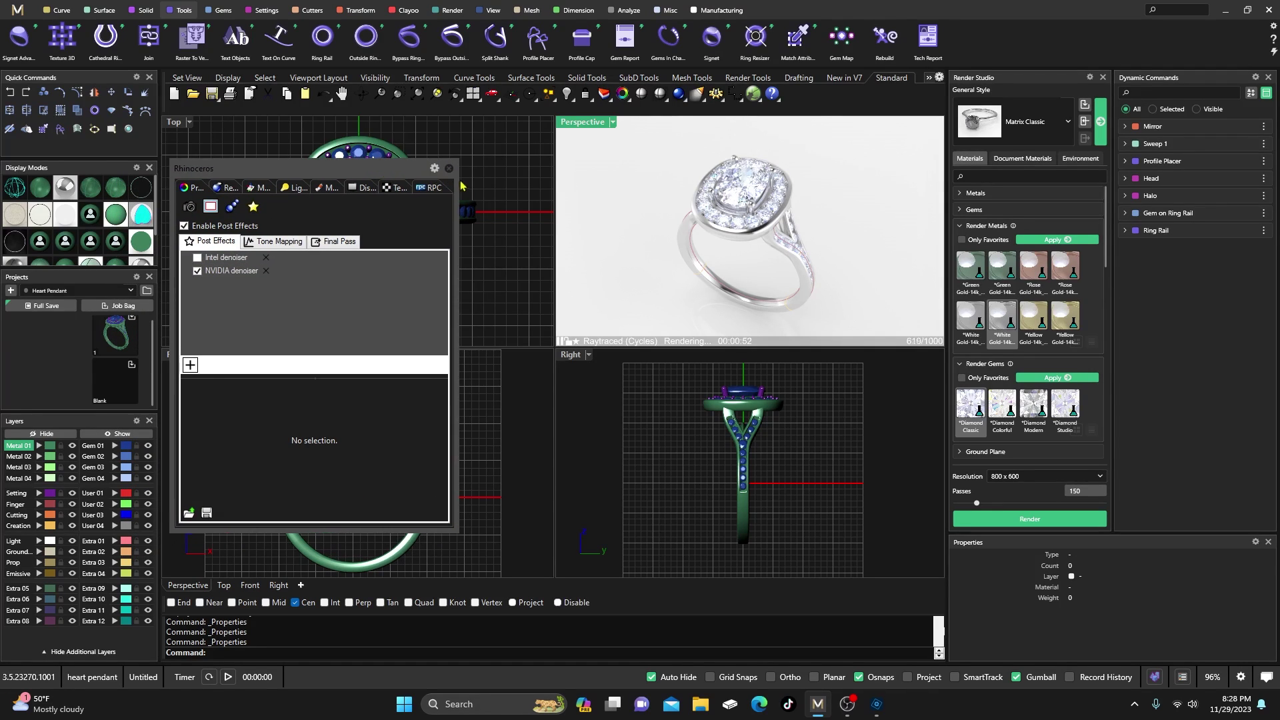
Add the Calculator panel to the Rhinoceros properties window, review the other available panels, and return to the viewport properties
{"action": "right_click", "coordinate": [199, 192]}
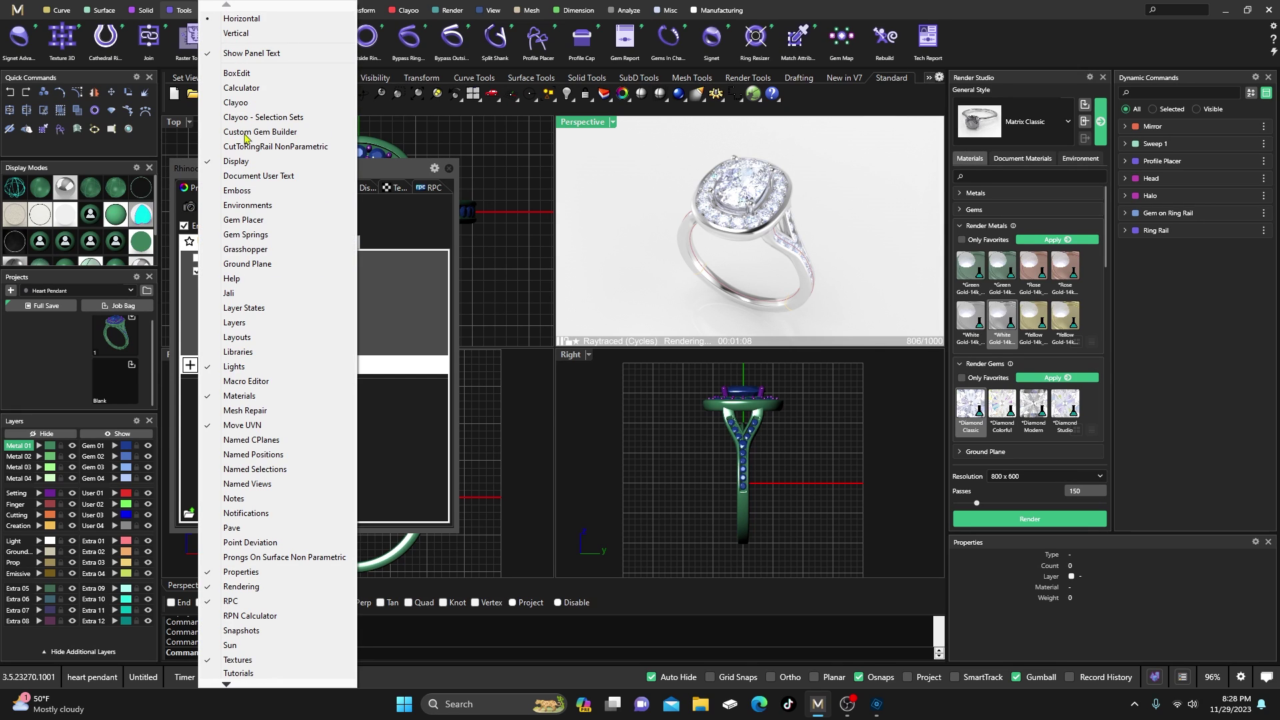
{"action": "left_click", "coordinate": [229, 90]}
{"action": "left_click", "coordinate": [374, 276]}
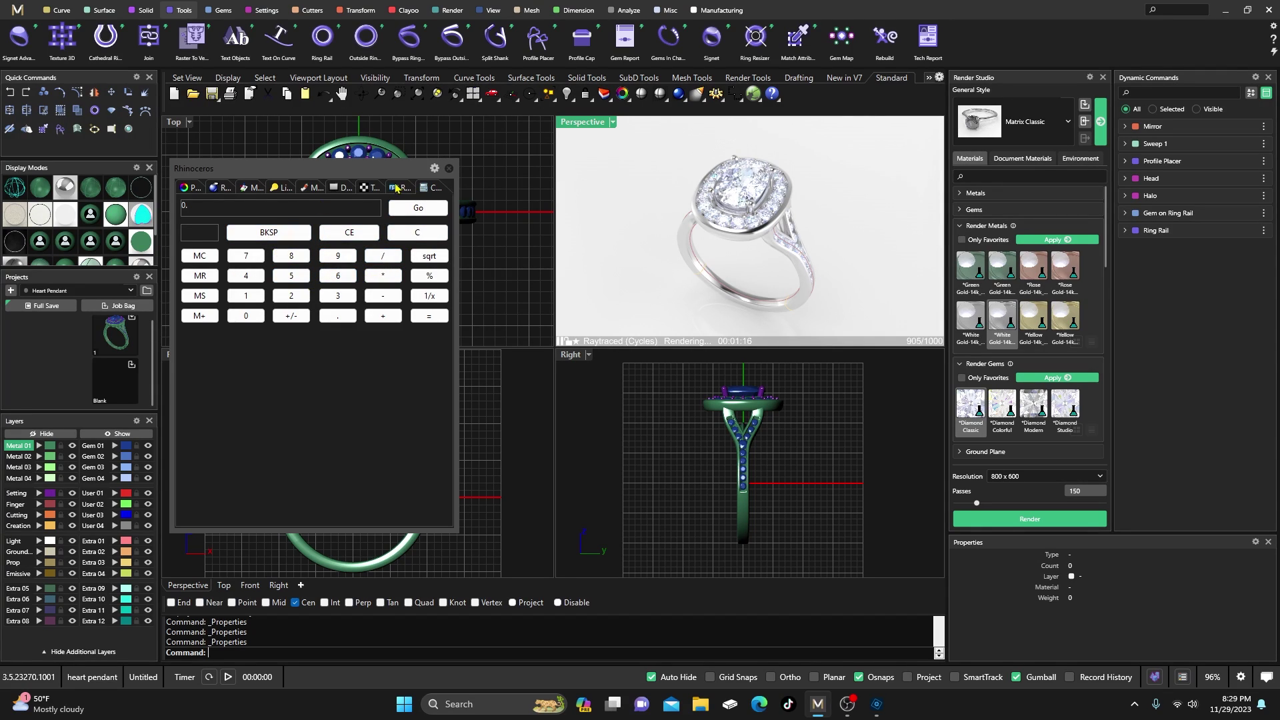
{"action": "right_click", "coordinate": [396, 190]}
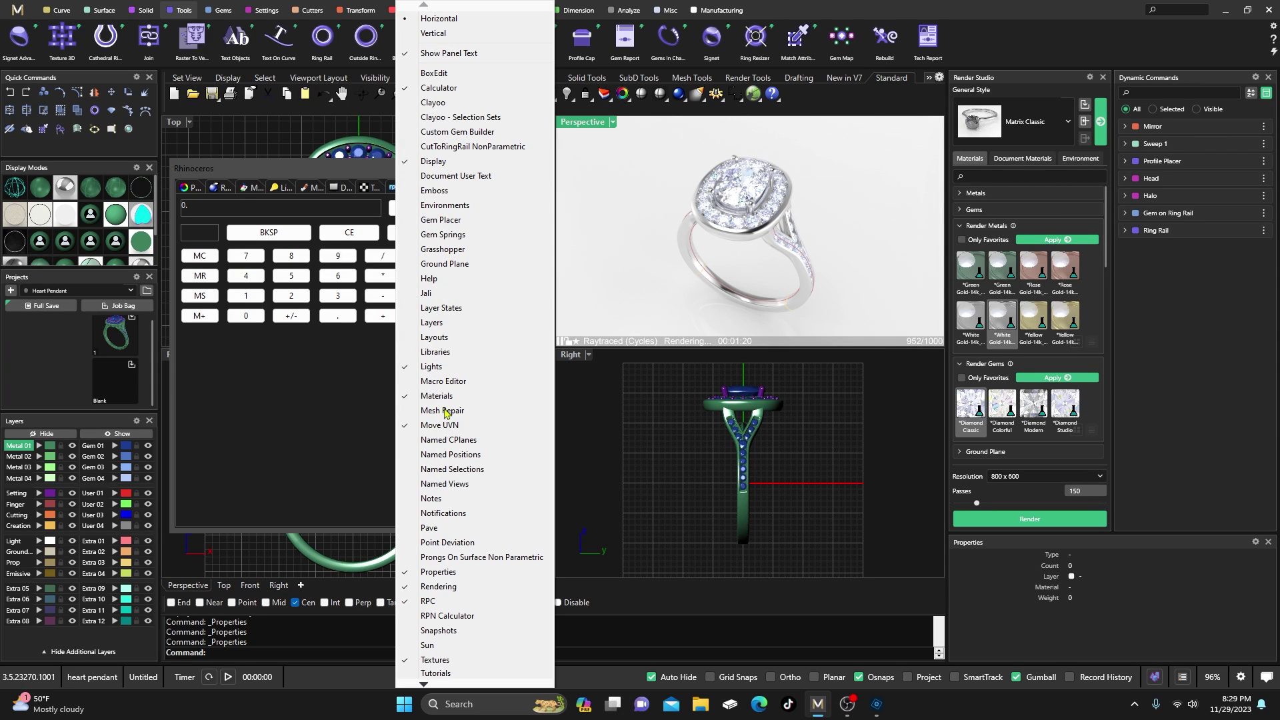
{"action": "left_click", "coordinate": [278, 260]}
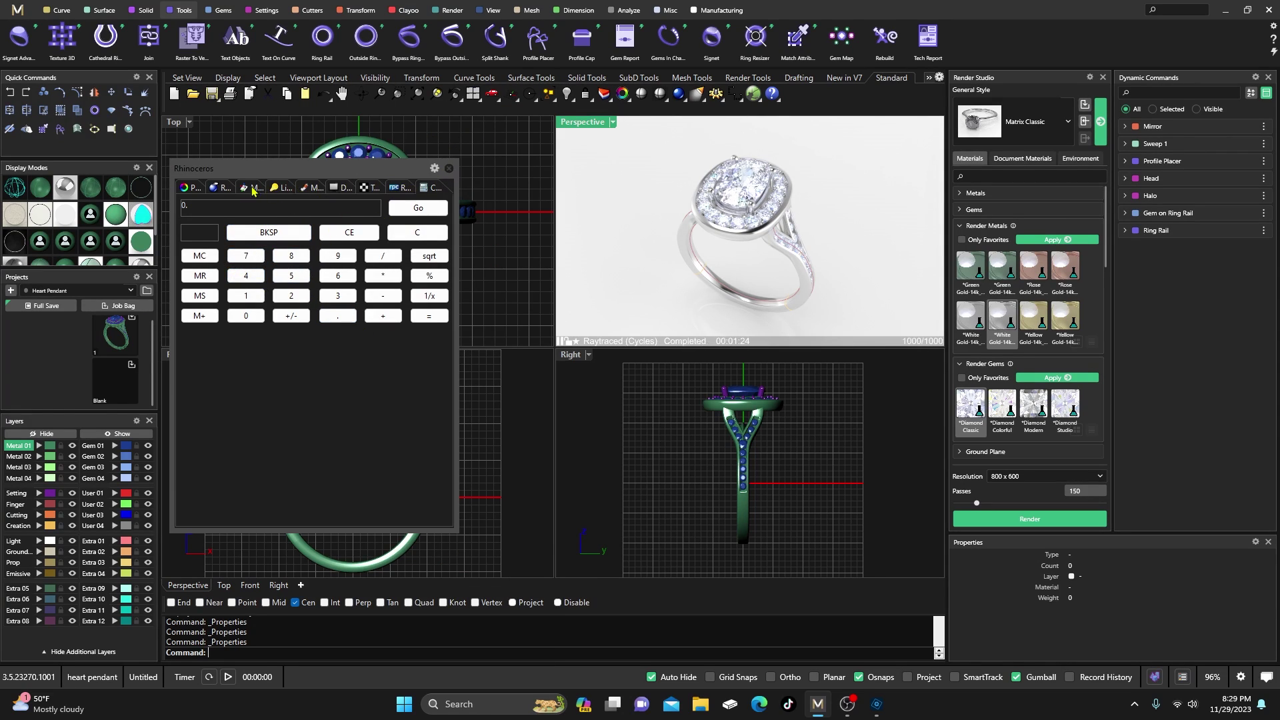
{"action": "left_click", "coordinate": [191, 189]}
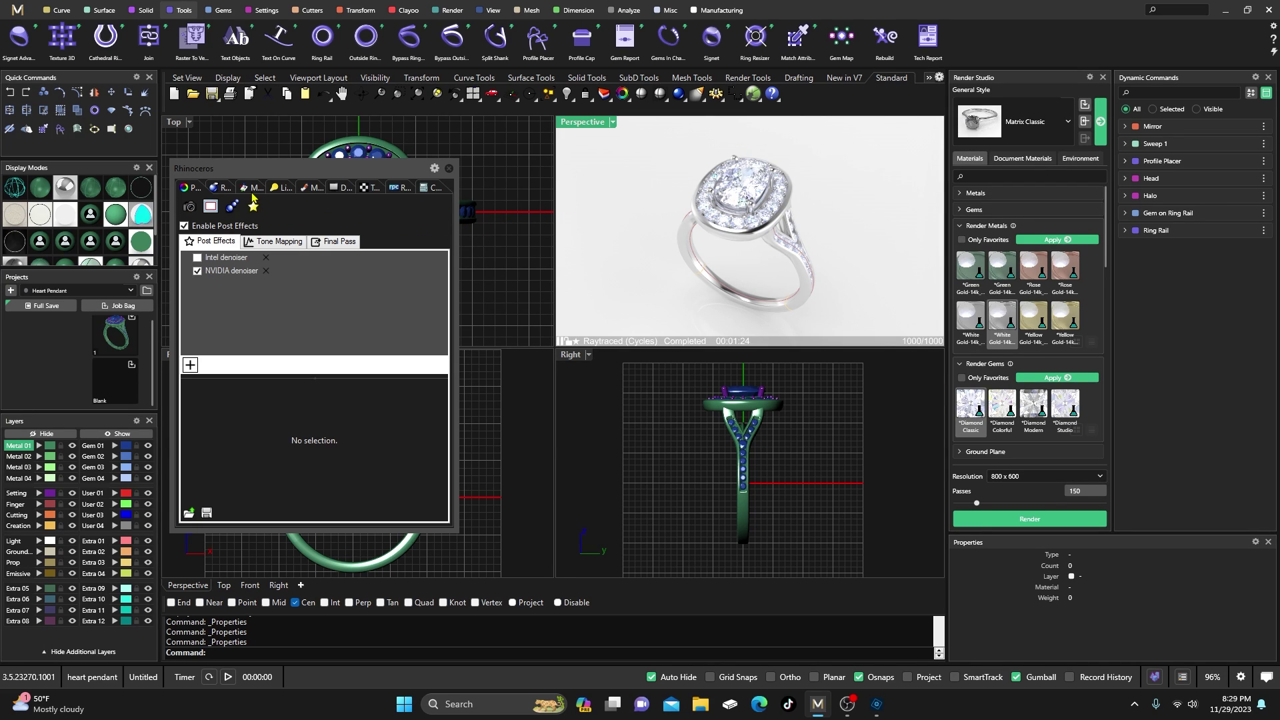
In the rendering settings, enable the transparent background and disable the ground plane and the custom environment for reflections
{"action": "left_click", "coordinate": [220, 188]}
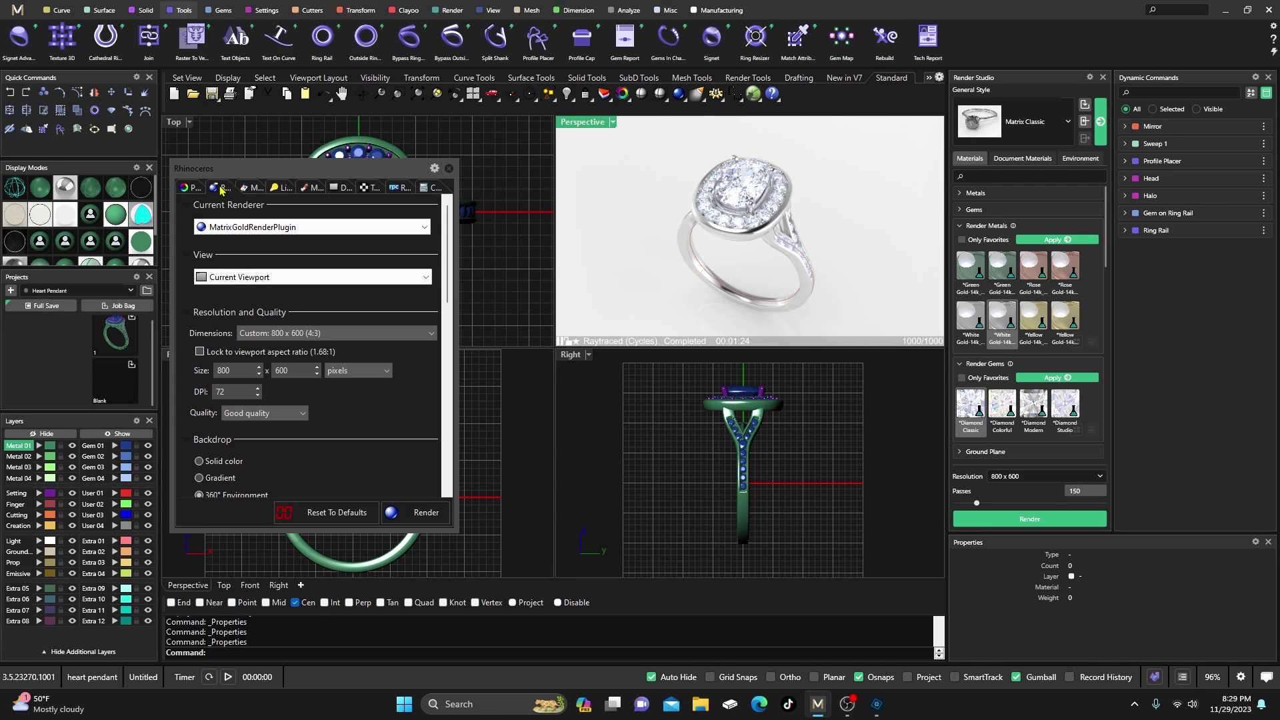
{"action": "scroll", "coordinate": [254, 258], "scroll_direction": "down", "scroll_amount": 8}
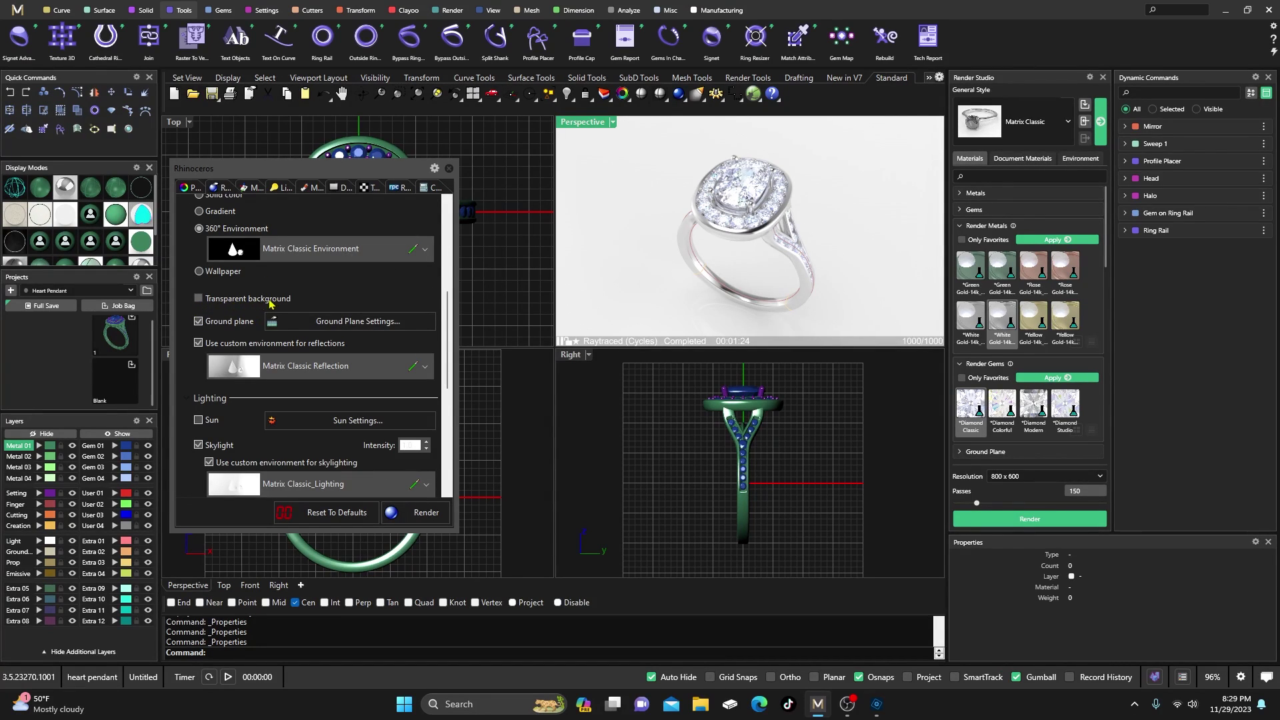
{"action": "left_click", "coordinate": [198, 299]}
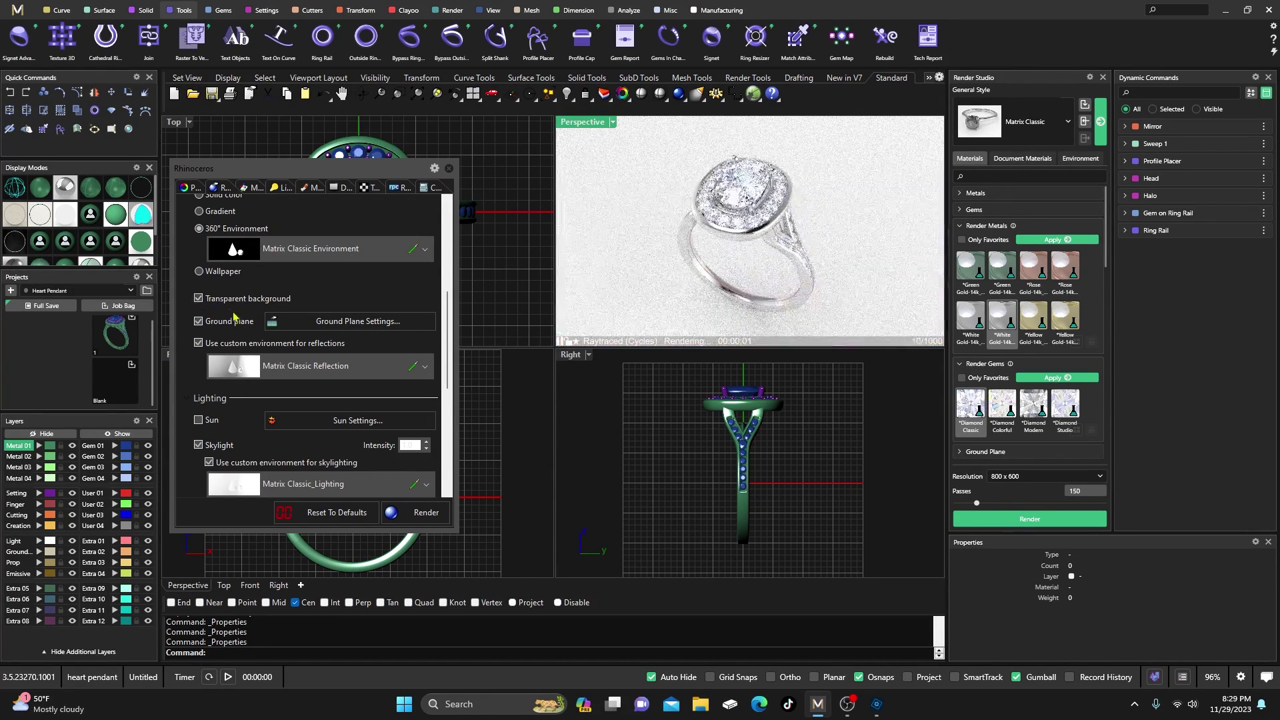
{"action": "left_click", "coordinate": [198, 321]}
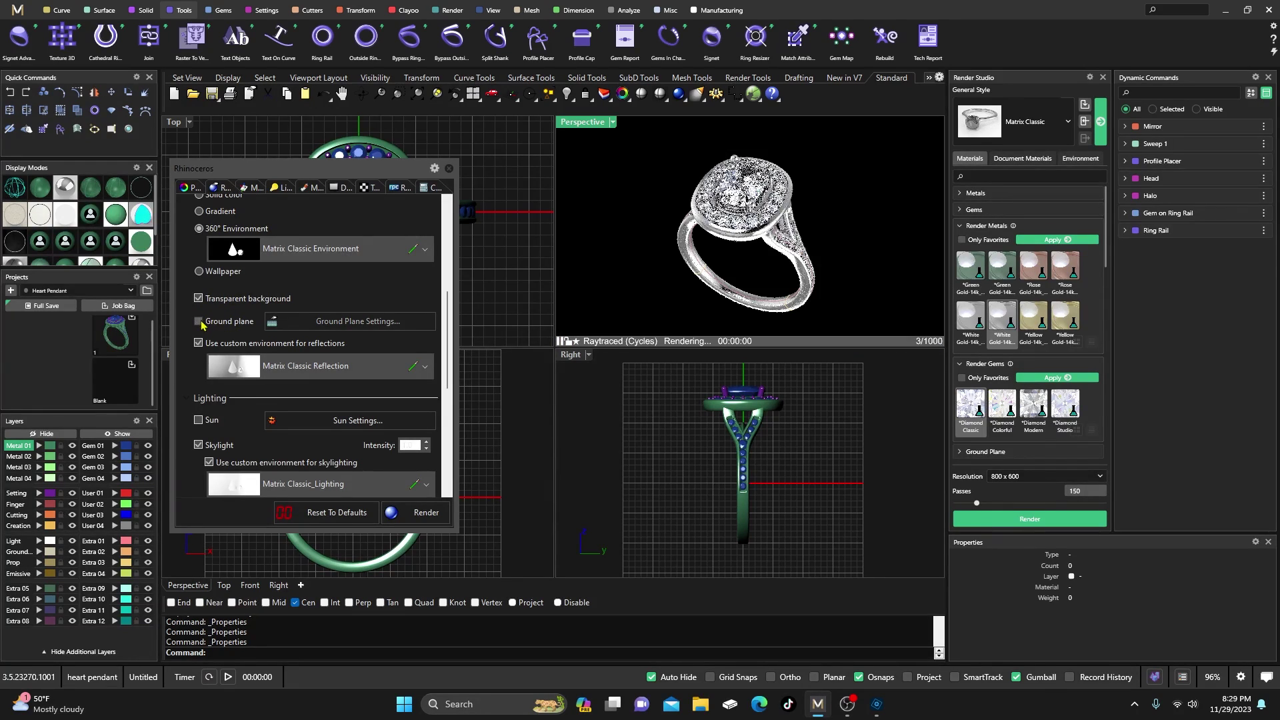
{"action": "left_click", "coordinate": [198, 343]}
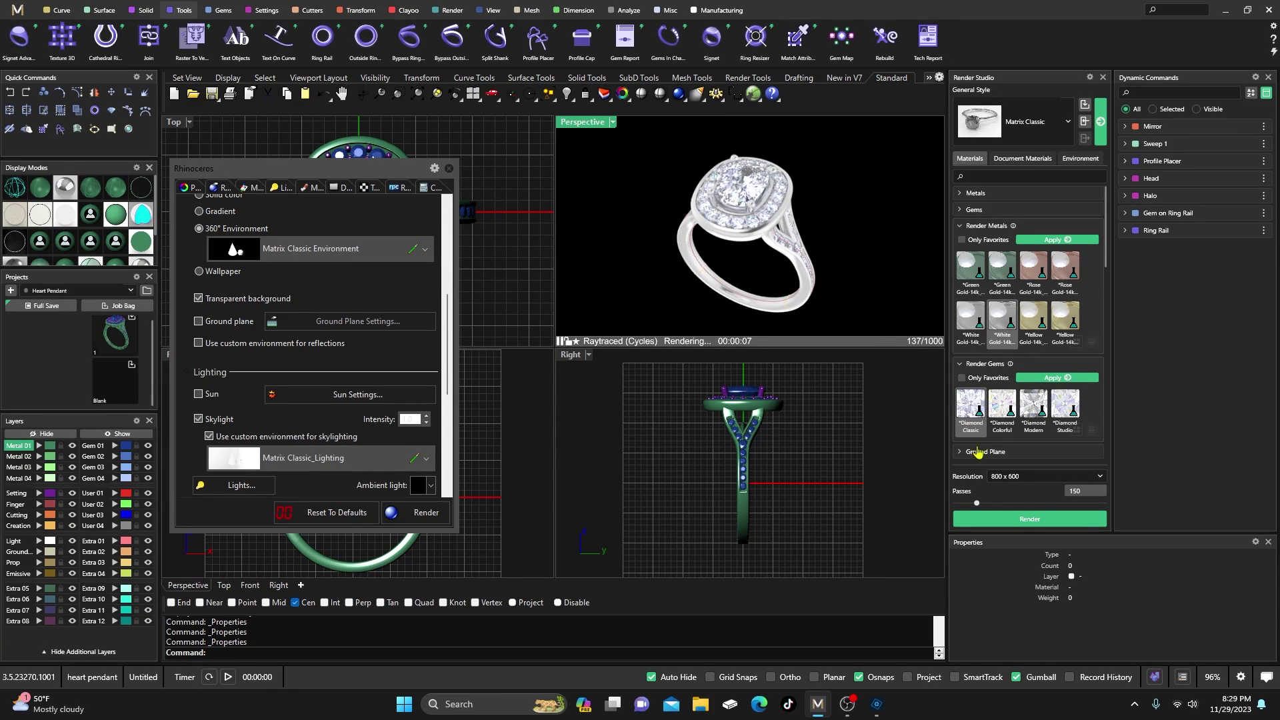
Render the ring at 800 x 600 with 150 passes and the NVIDIA denoiser, comparing the RGB and RGBA channels
{"action": "left_click", "coordinate": [1037, 525]}
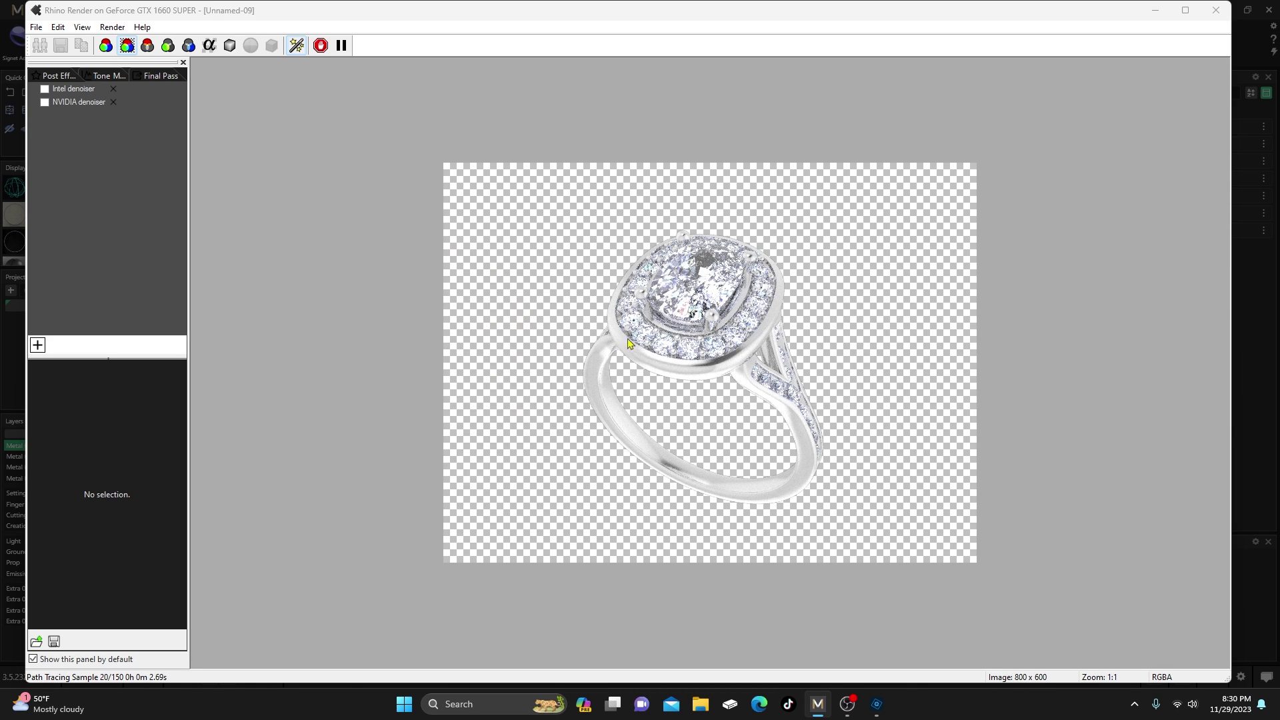
{"action": "left_click", "coordinate": [54, 104]}
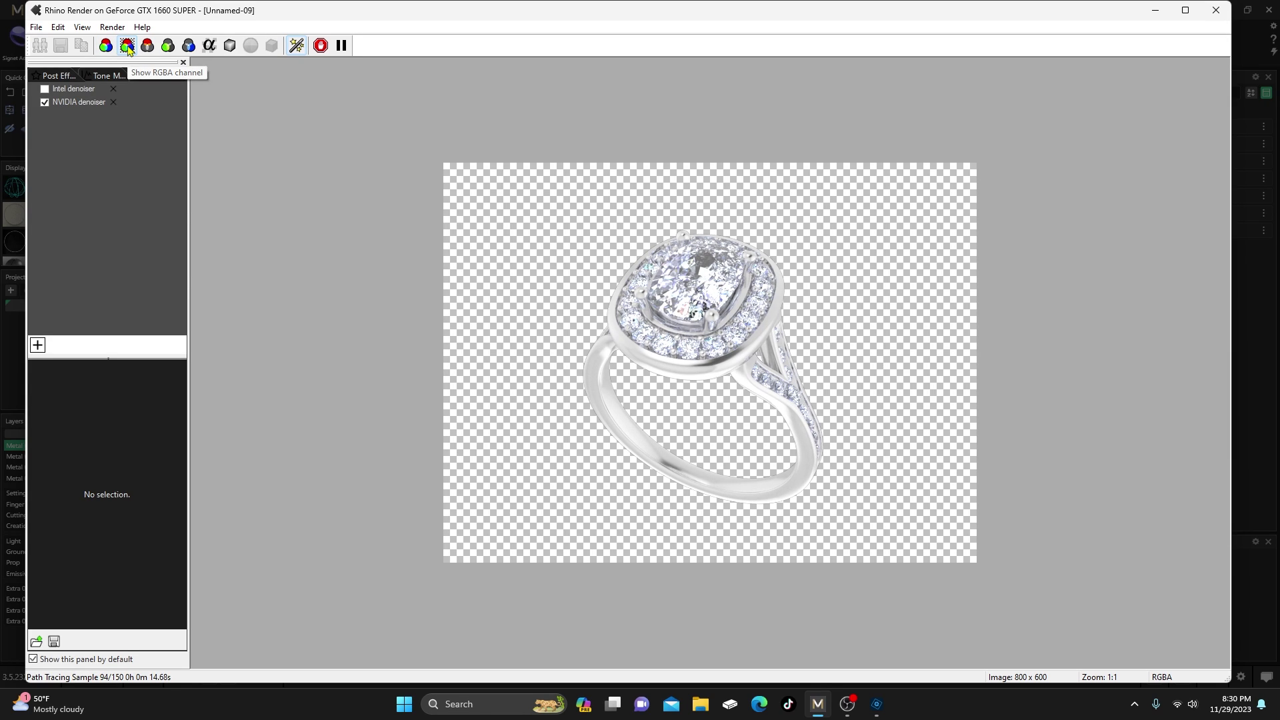
{"action": "left_click", "coordinate": [106, 46]}
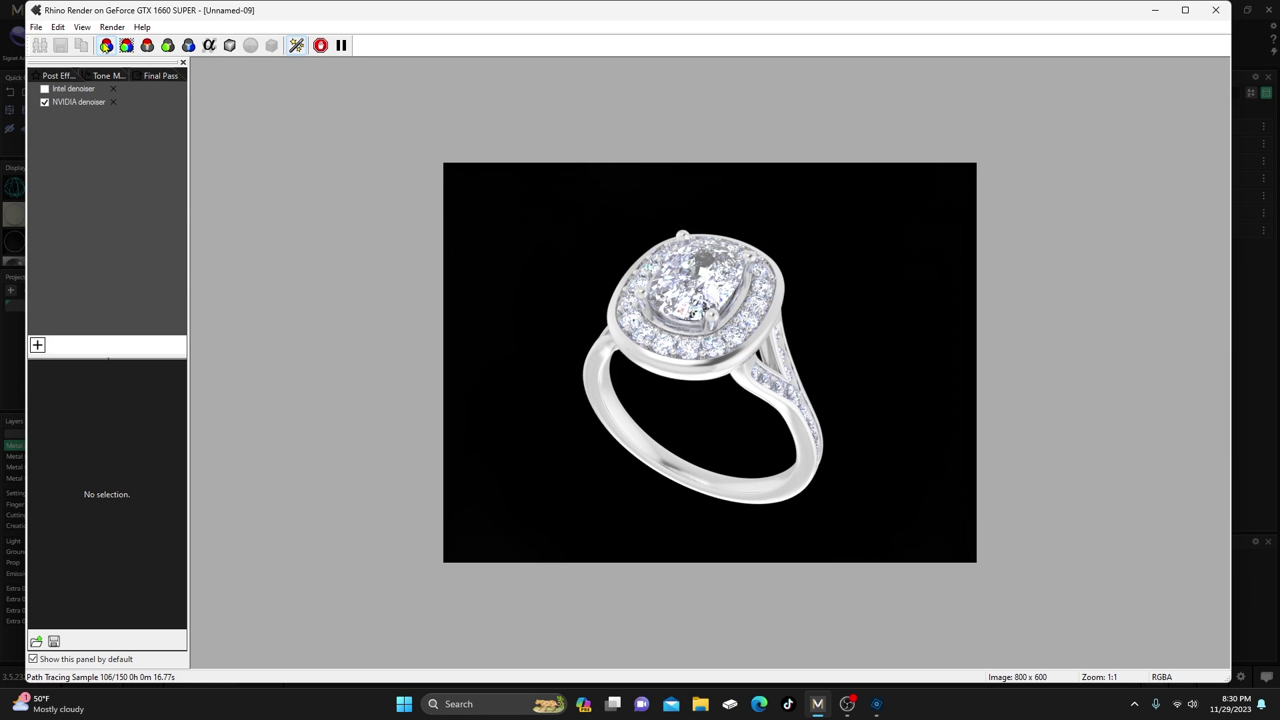
{"action": "left_click", "coordinate": [126, 46]}
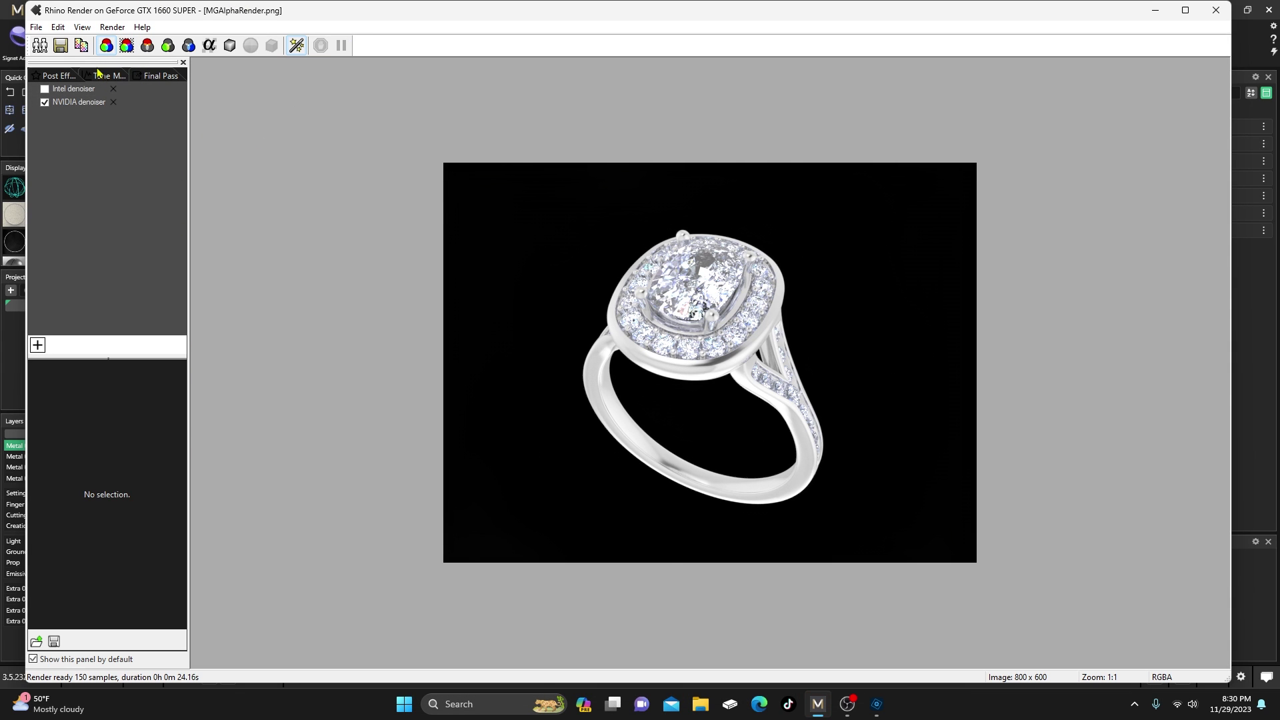
Review the file formats available for saving the finished render, and leave the save dialog without saving
{"action": "left_click", "coordinate": [61, 46]}
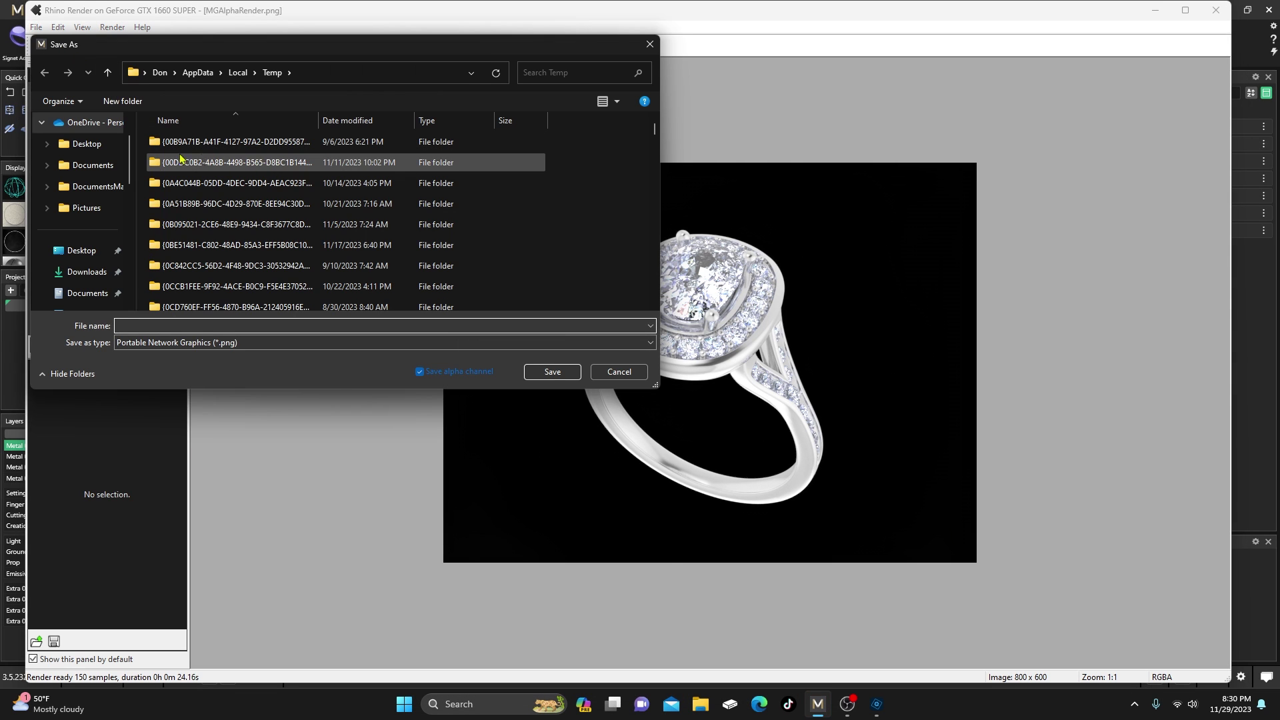
{"action": "left_click", "coordinate": [650, 344]}
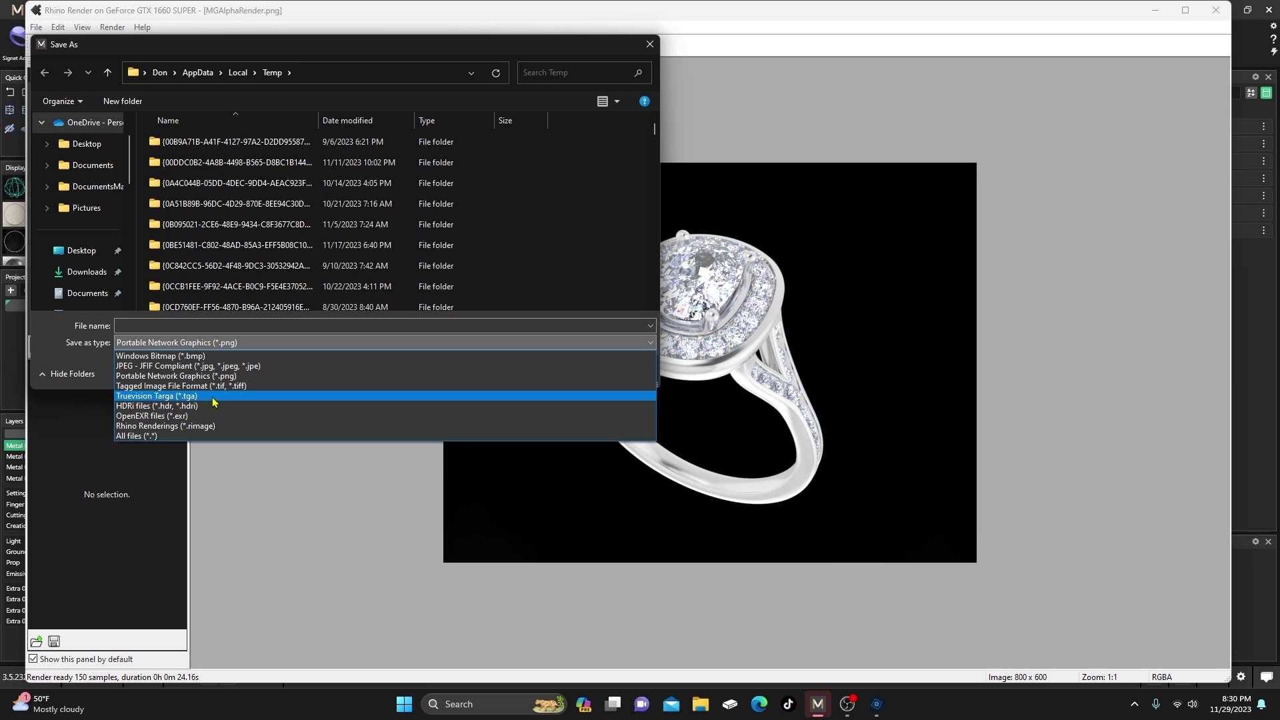
{"action": "left_click", "coordinate": [648, 48]}
{"action": "left_click", "coordinate": [648, 46]}
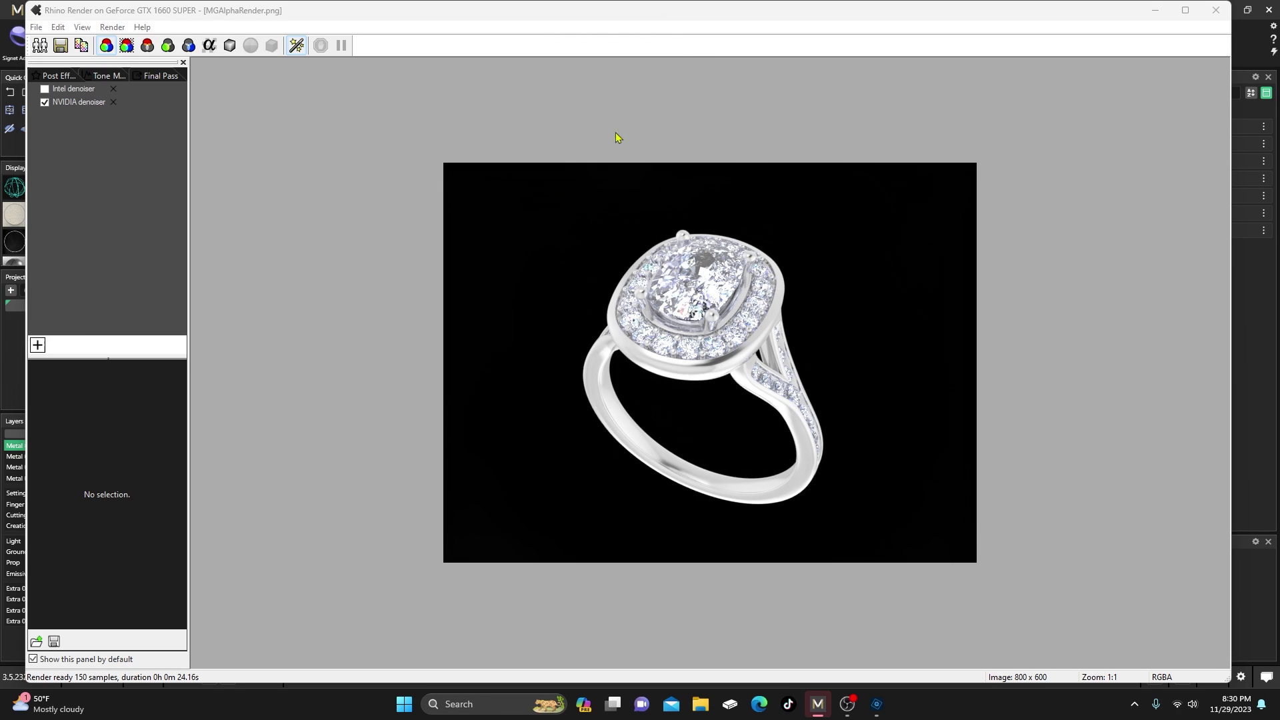
Close the render without saving its post effects, dismiss the rendering settings, and return the Perspective viewport from raytraced to layer-colour shading
{"action": "left_click", "coordinate": [1217, 10]}
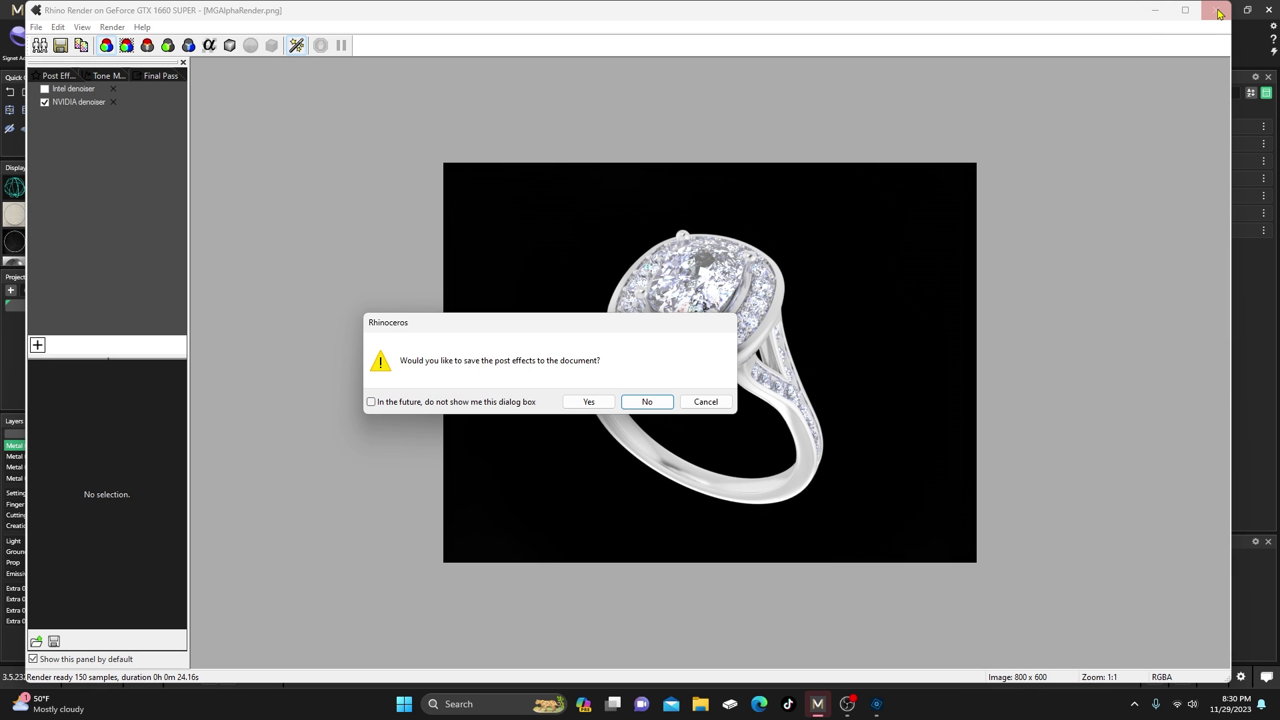
{"action": "left_click", "coordinate": [667, 403]}
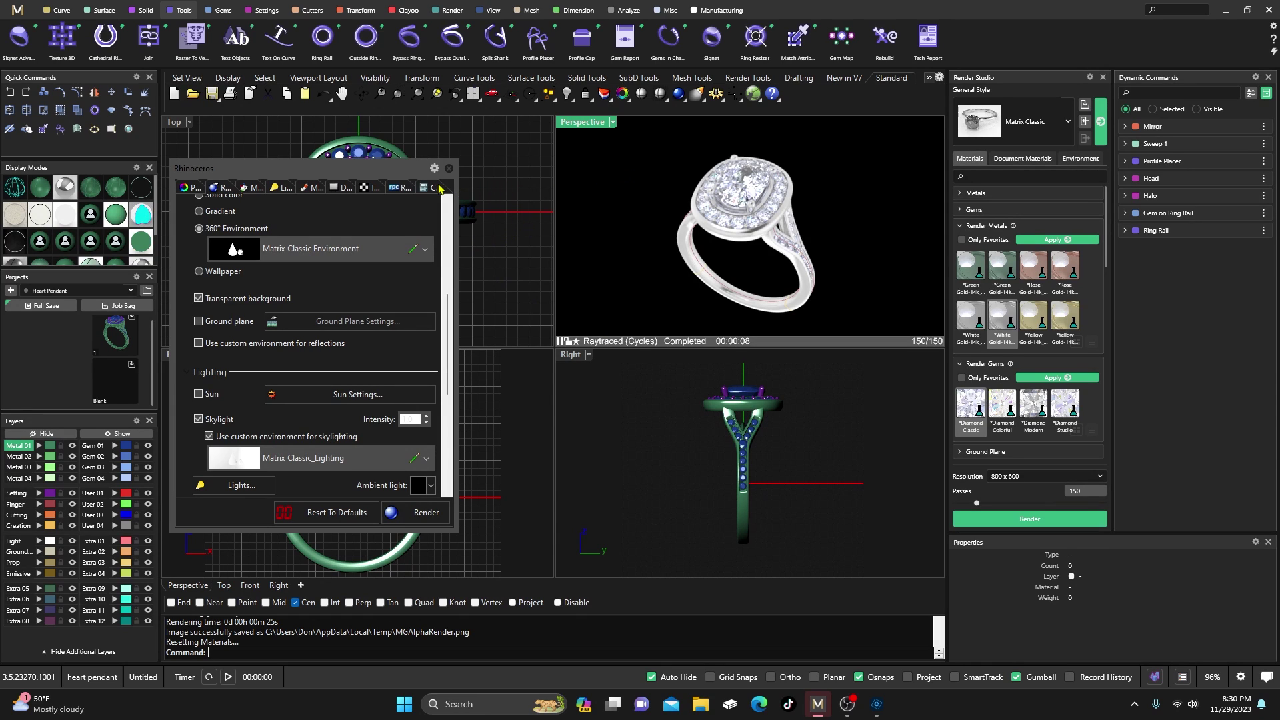
{"action": "left_click", "coordinate": [448, 168]}
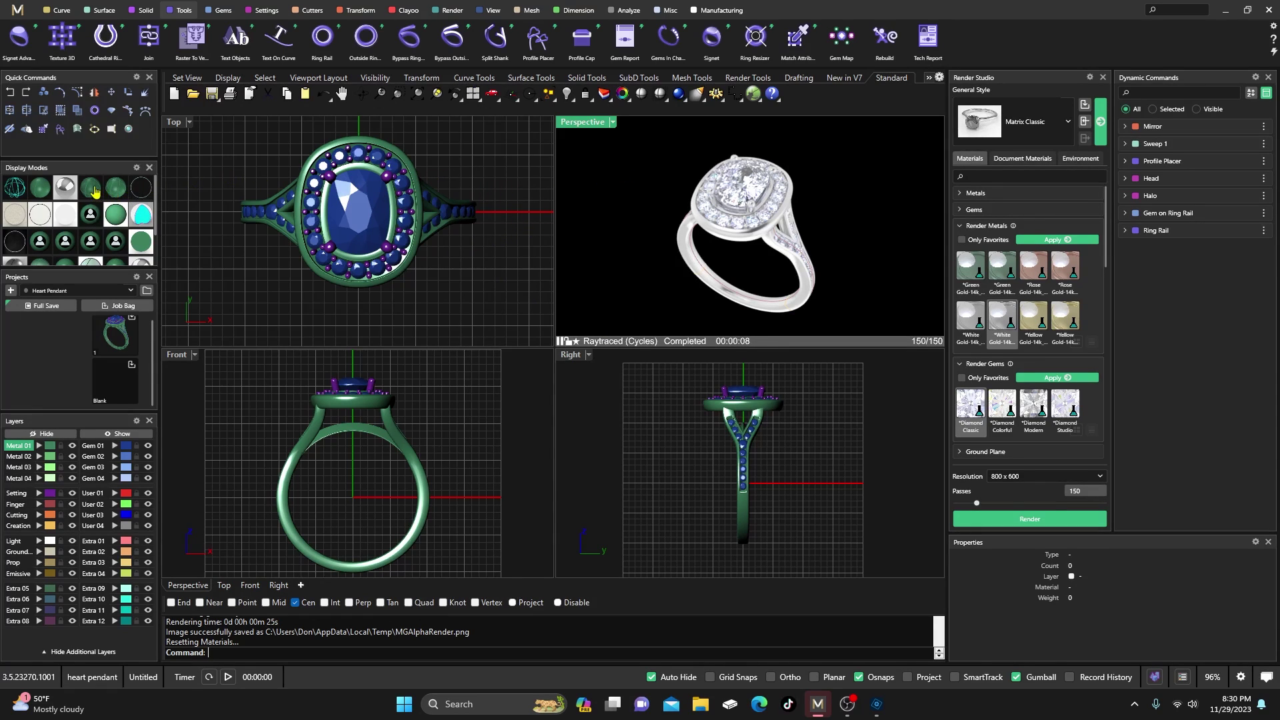
{"action": "left_click", "coordinate": [125, 237]}
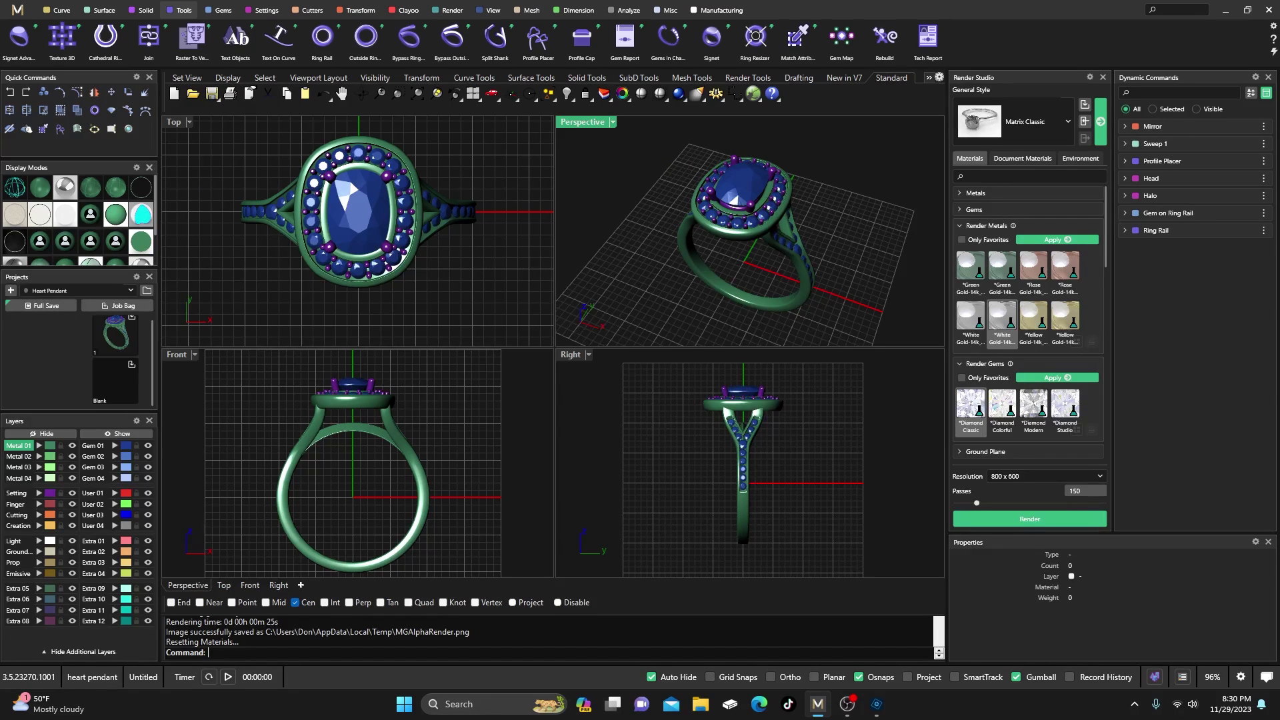
{"action": "left_click", "coordinate": [876, 704]}
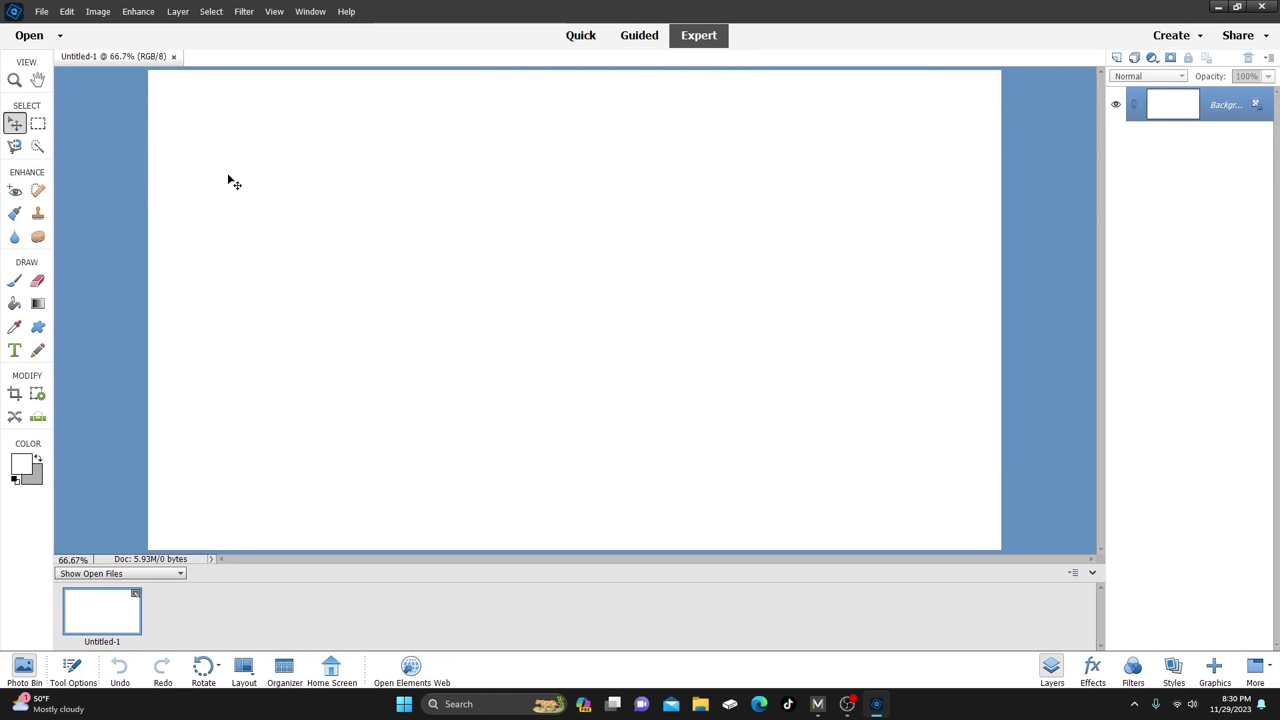
{"action": "left_click", "coordinate": [29, 39]}
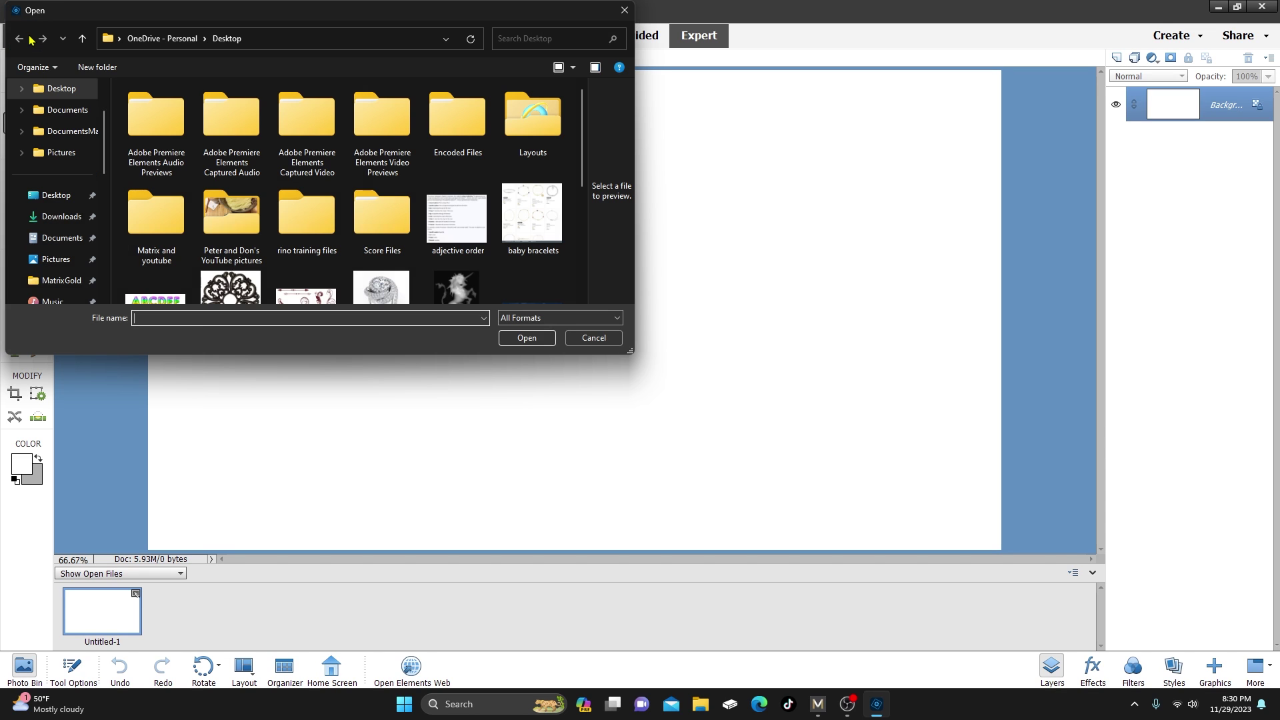
{"action": "scroll", "coordinate": [348, 235], "scroll_direction": "down", "scroll_amount": 5}
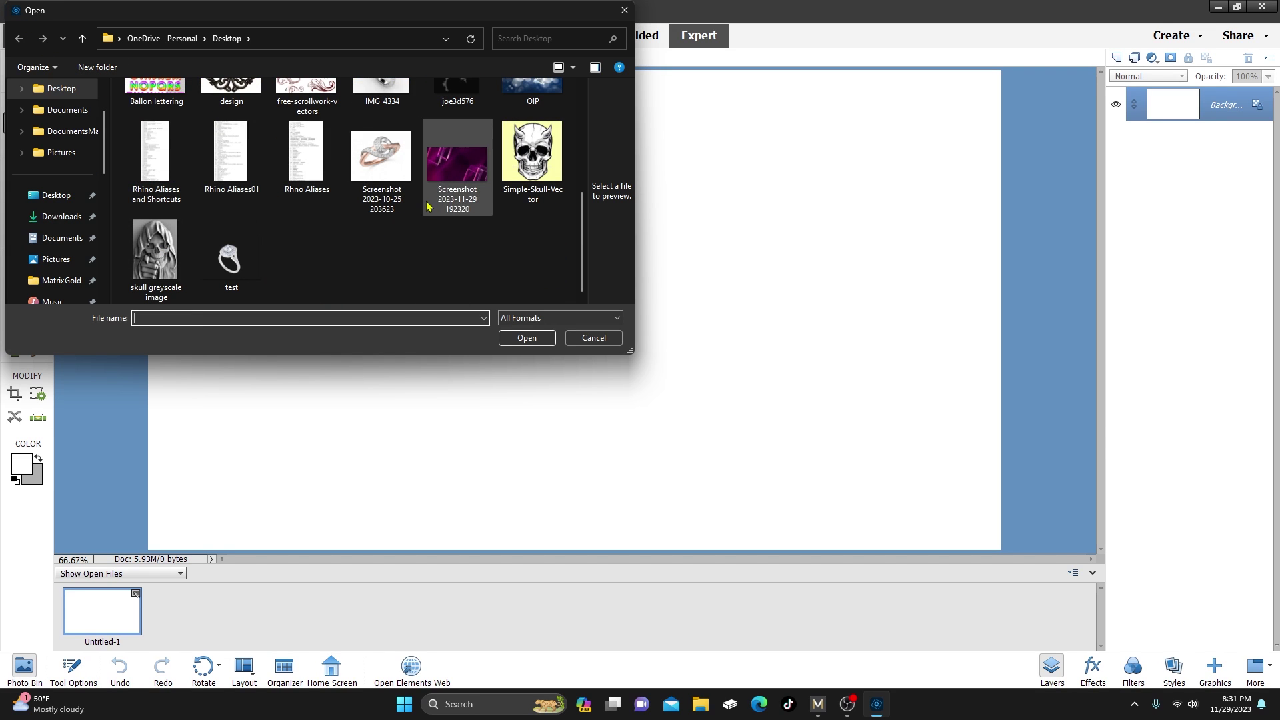
{"action": "left_click", "coordinate": [448, 174]}
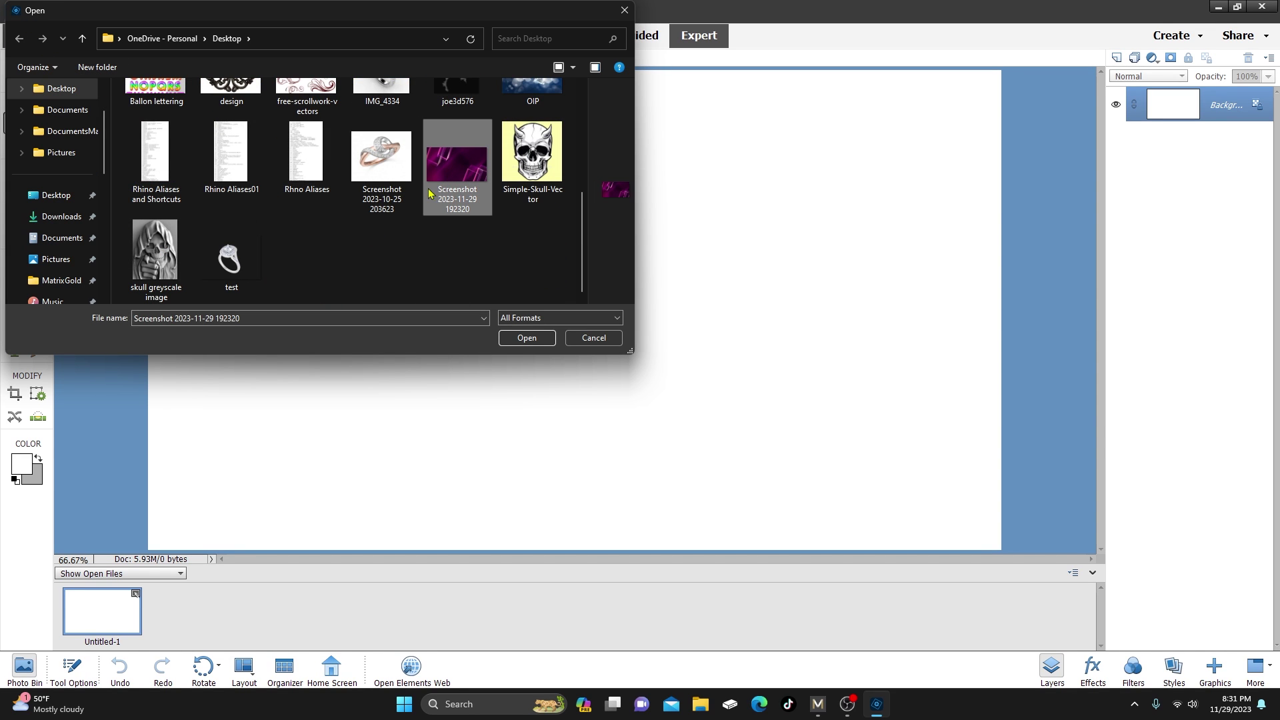
{"action": "left_click", "coordinate": [230, 266], "text": "ctrl"}
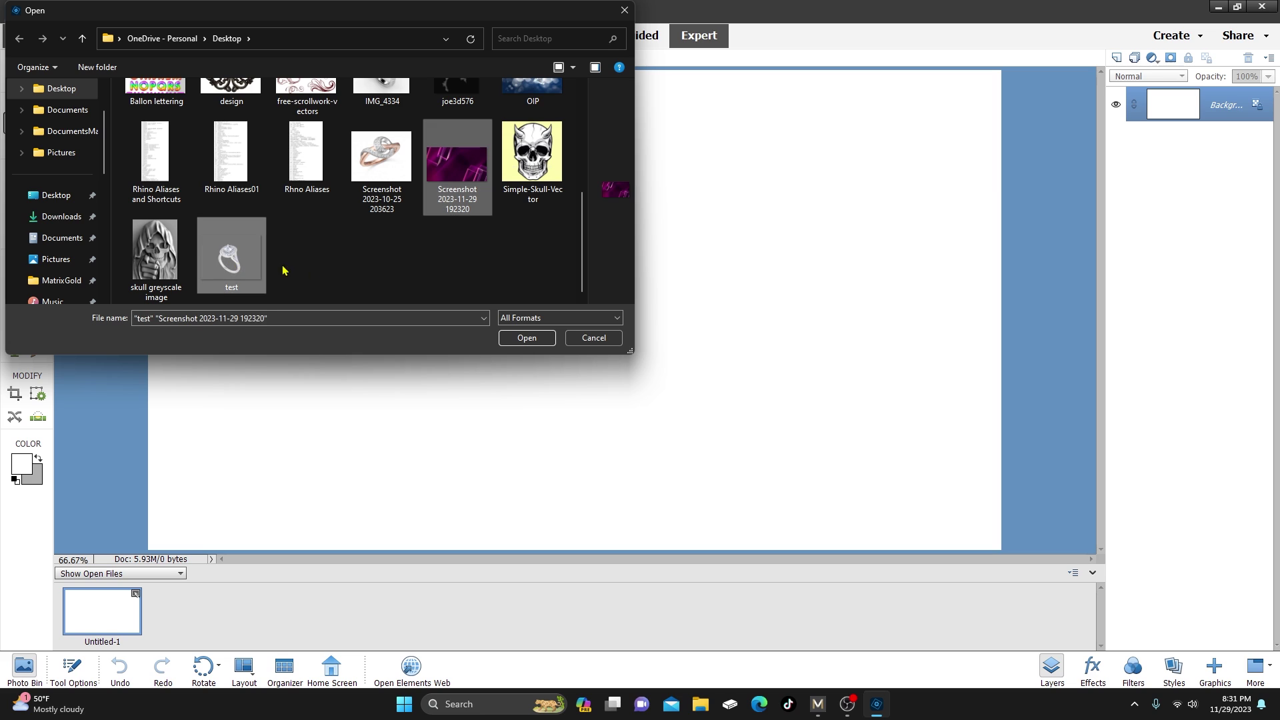
{"action": "left_click", "coordinate": [527, 337]}
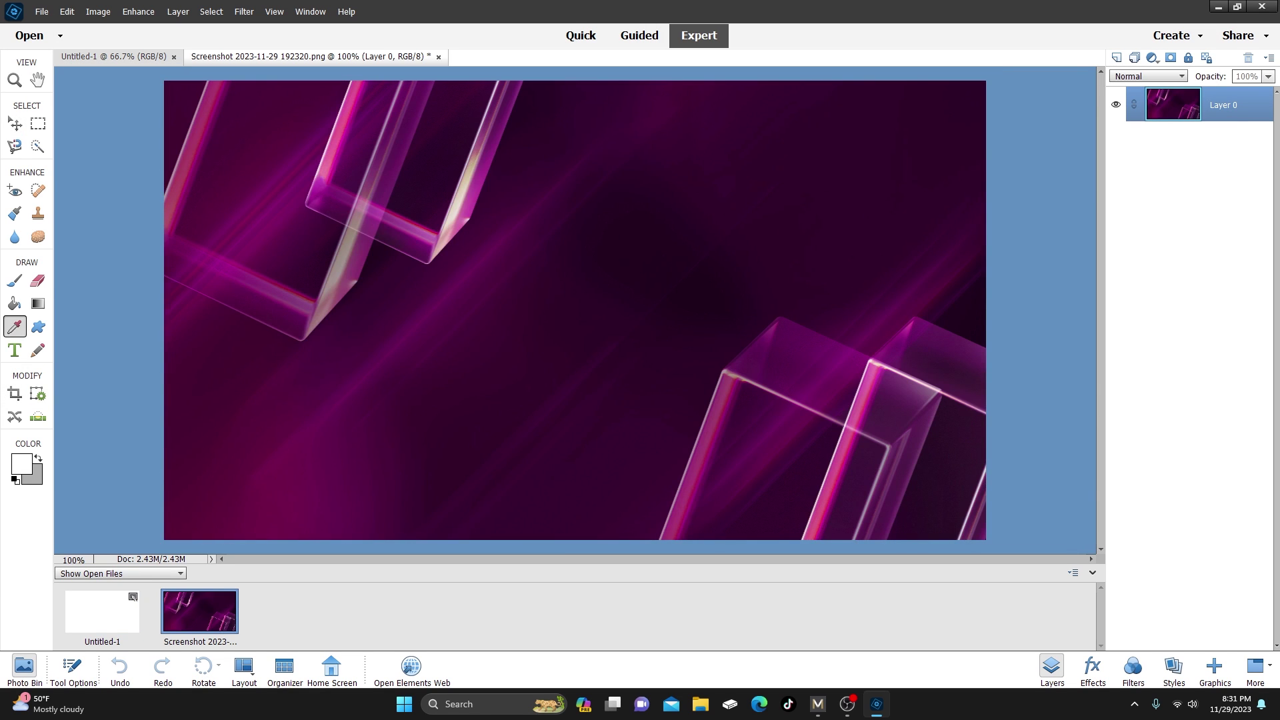
Place the transparent ring image test.png as a new layer on the purple background of the Screenshot document
{"action": "key", "text": "v"}
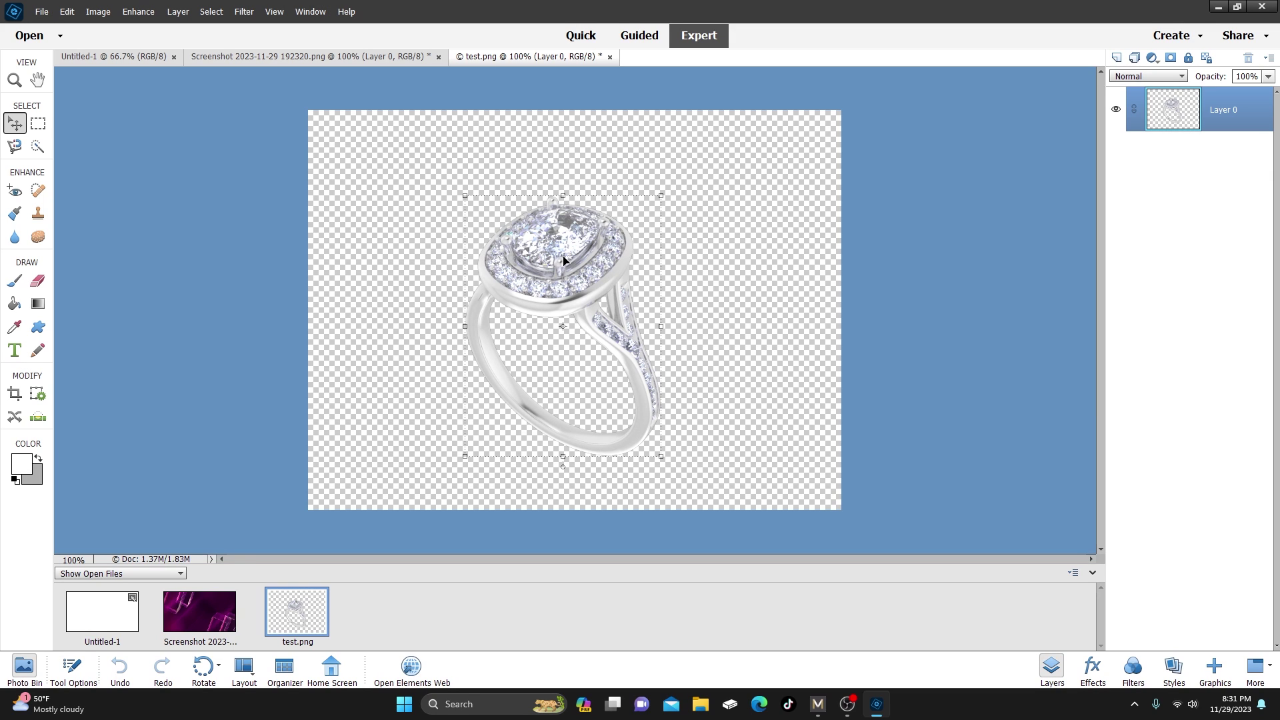
{"action": "left_click", "coordinate": [202, 608]}
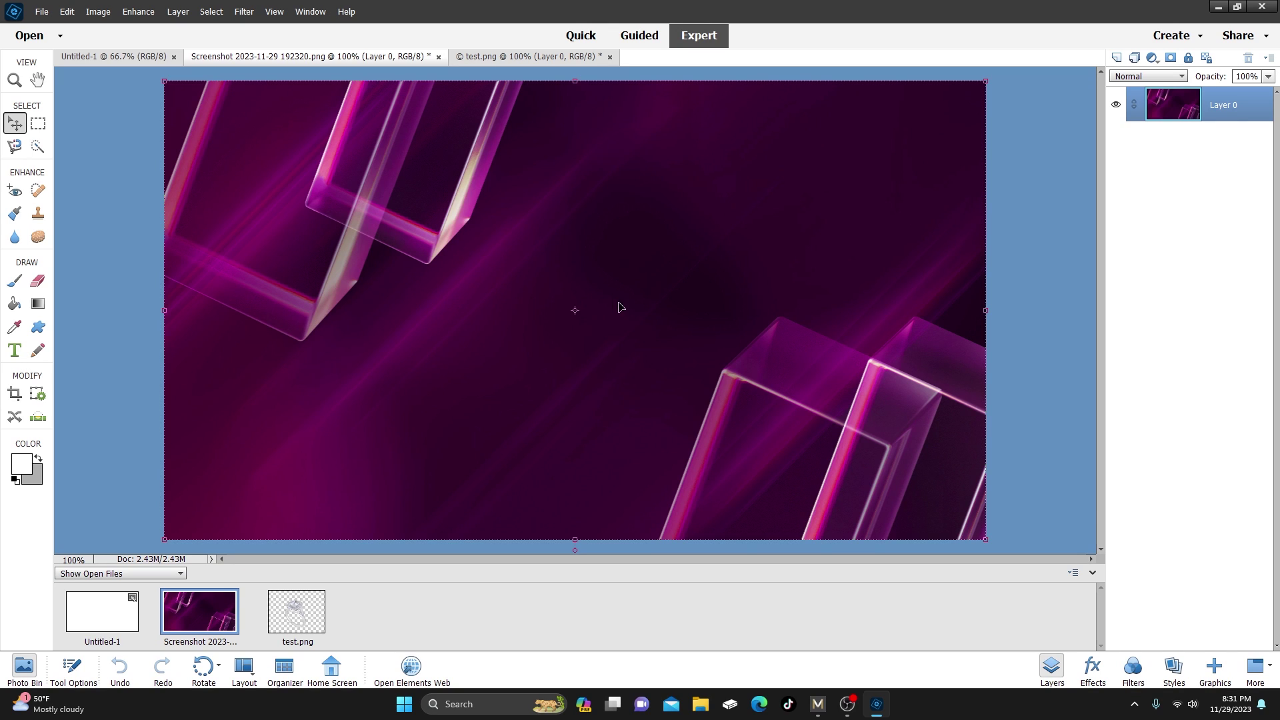
{"action": "left_click", "coordinate": [297, 611]}
{"action": "left_click_drag", "start_coordinate": [296, 612], "coordinate": [389, 207]}
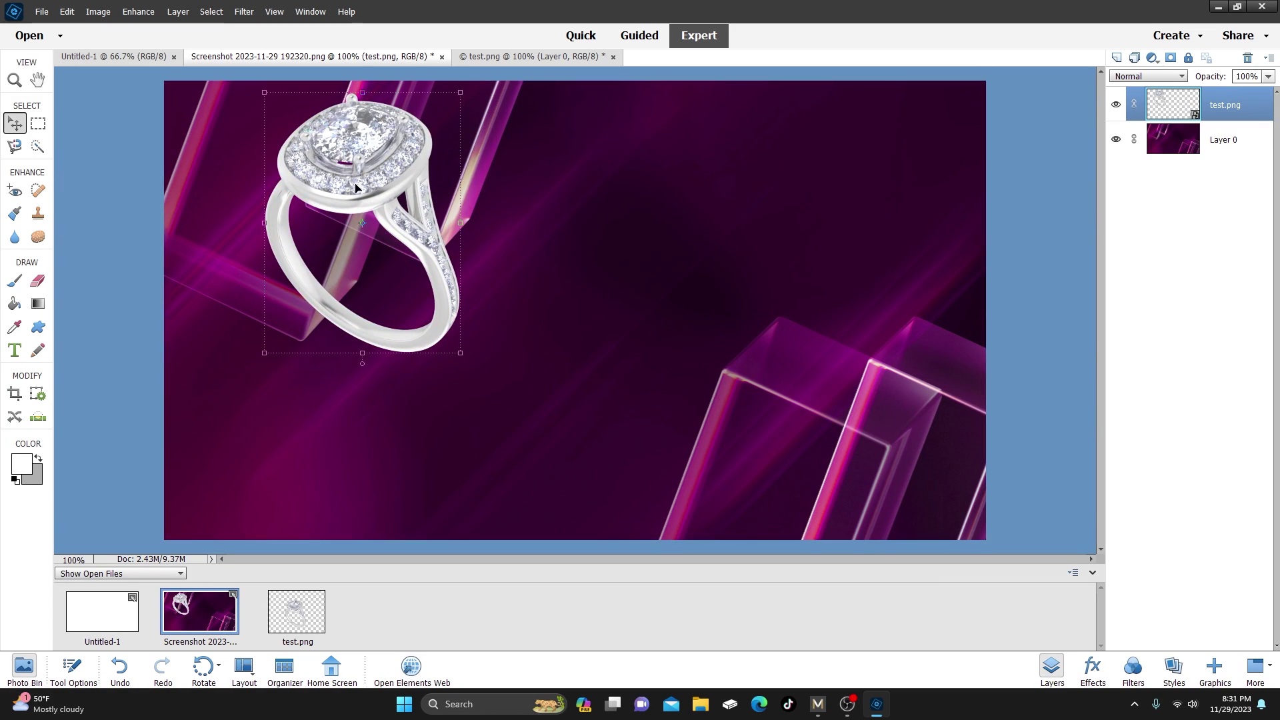
Scale the ring layer proportionally to about 126%, move it to the right side of the purple background, and apply the transform
{"action": "left_click_drag", "start_coordinate": [460, 353], "coordinate": [585, 518]}
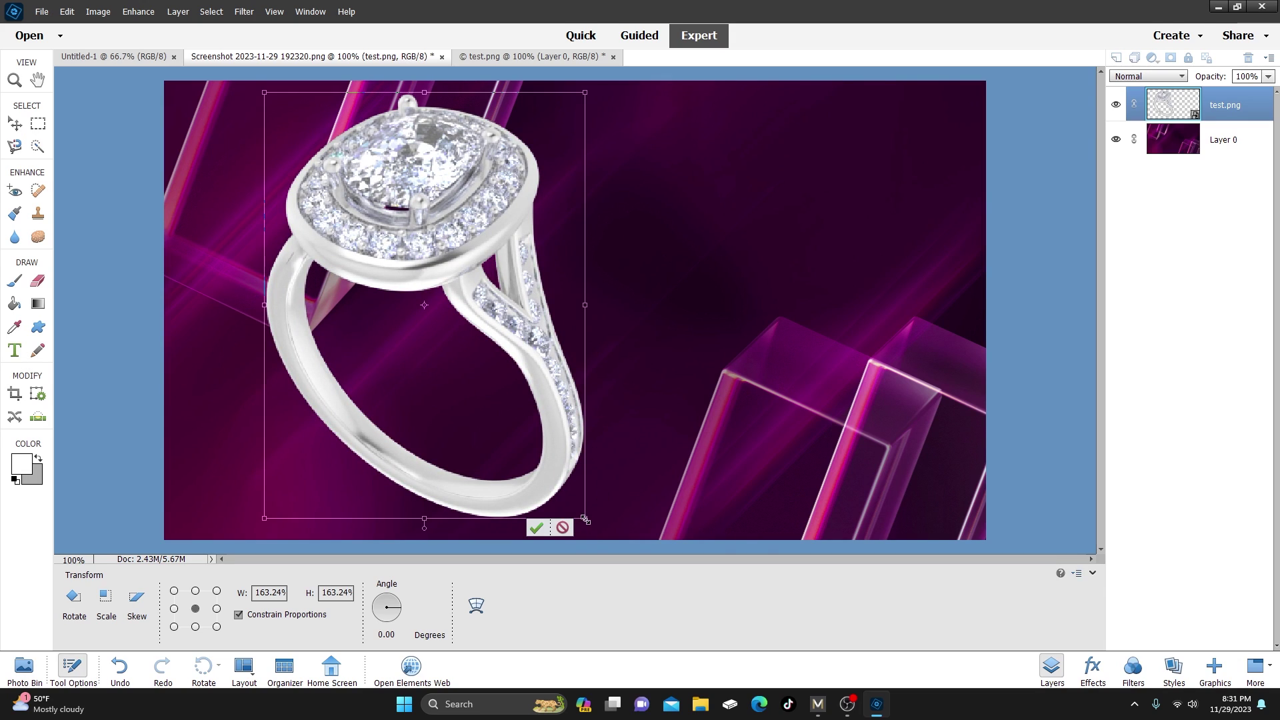
{"action": "left_click_drag", "start_coordinate": [585, 518], "coordinate": [512, 421]}
{"action": "left_click_drag", "start_coordinate": [402, 270], "coordinate": [833, 307]}
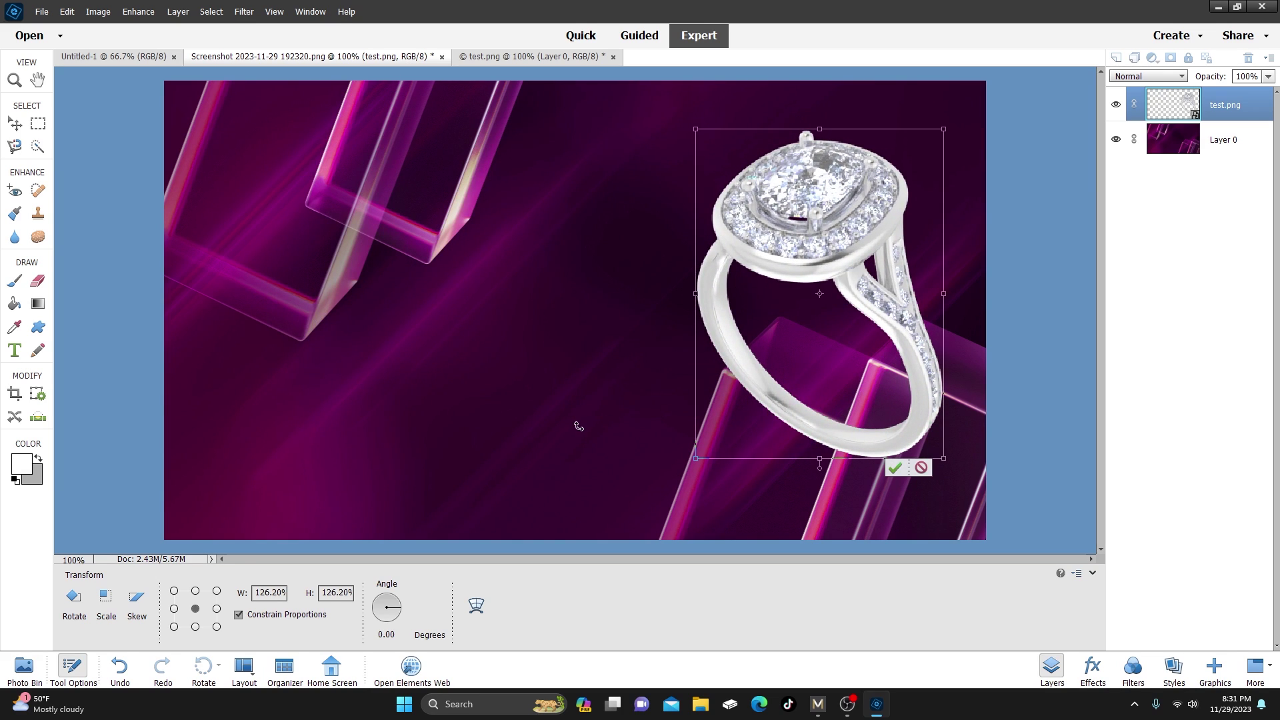
{"action": "left_click", "coordinate": [896, 469]}
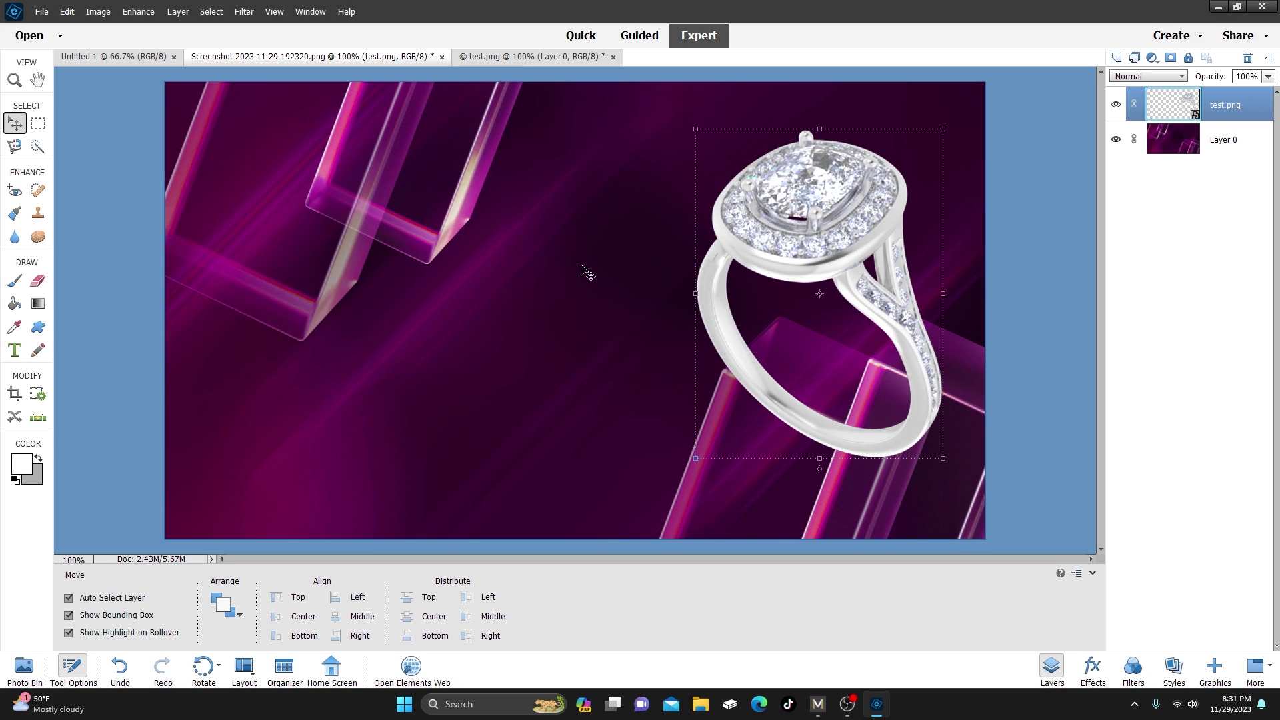
{"action": "left_click", "coordinate": [558, 286]}
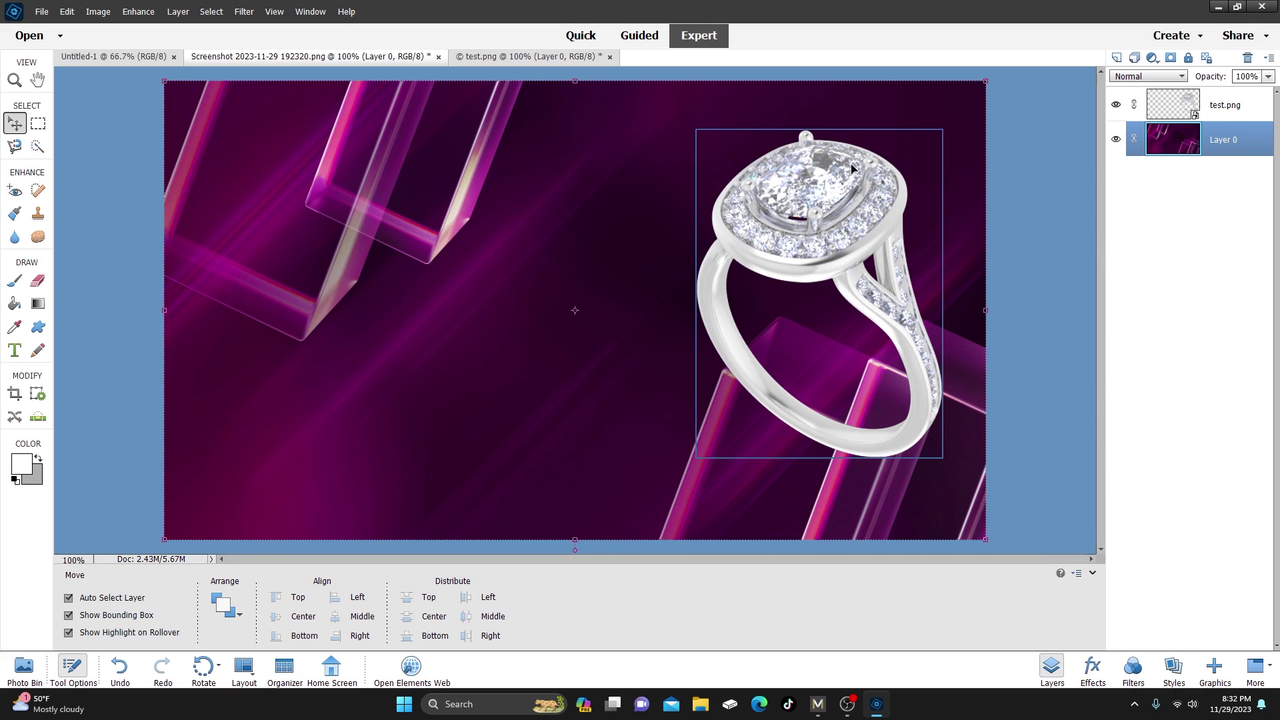
Switch back to MatrixGold and view the ring from different angles and distances in the Perspective viewport
{"action": "left_click", "coordinate": [1218, 7]}
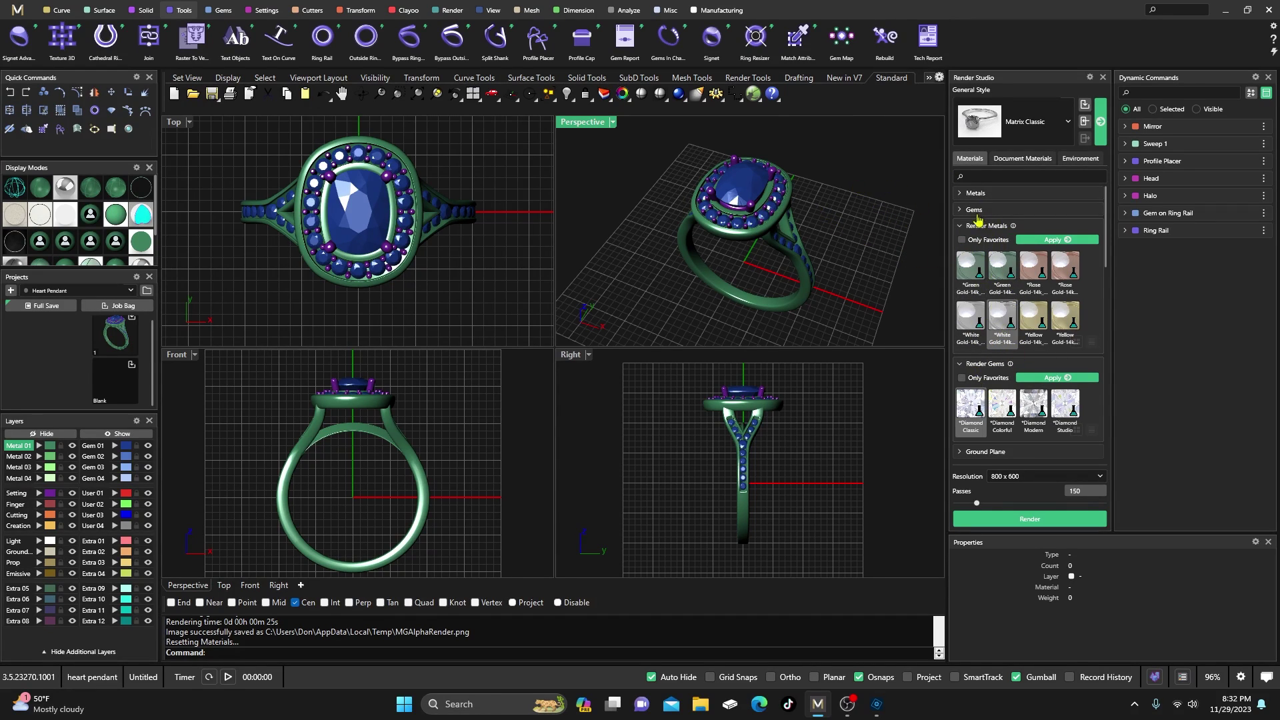
{"action": "scroll", "coordinate": [753, 190], "scroll_direction": "up", "scroll_amount": 3}
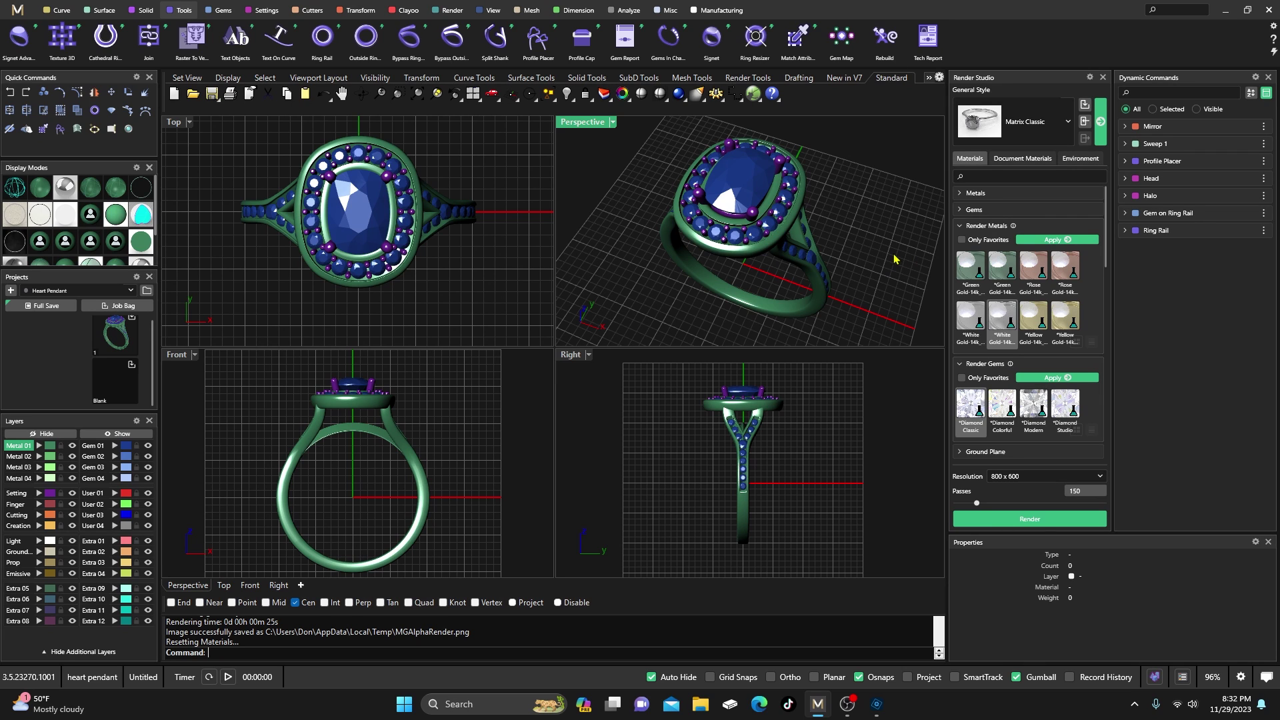
{"action": "scroll", "coordinate": [807, 238], "scroll_direction": "up", "scroll_amount": 5}
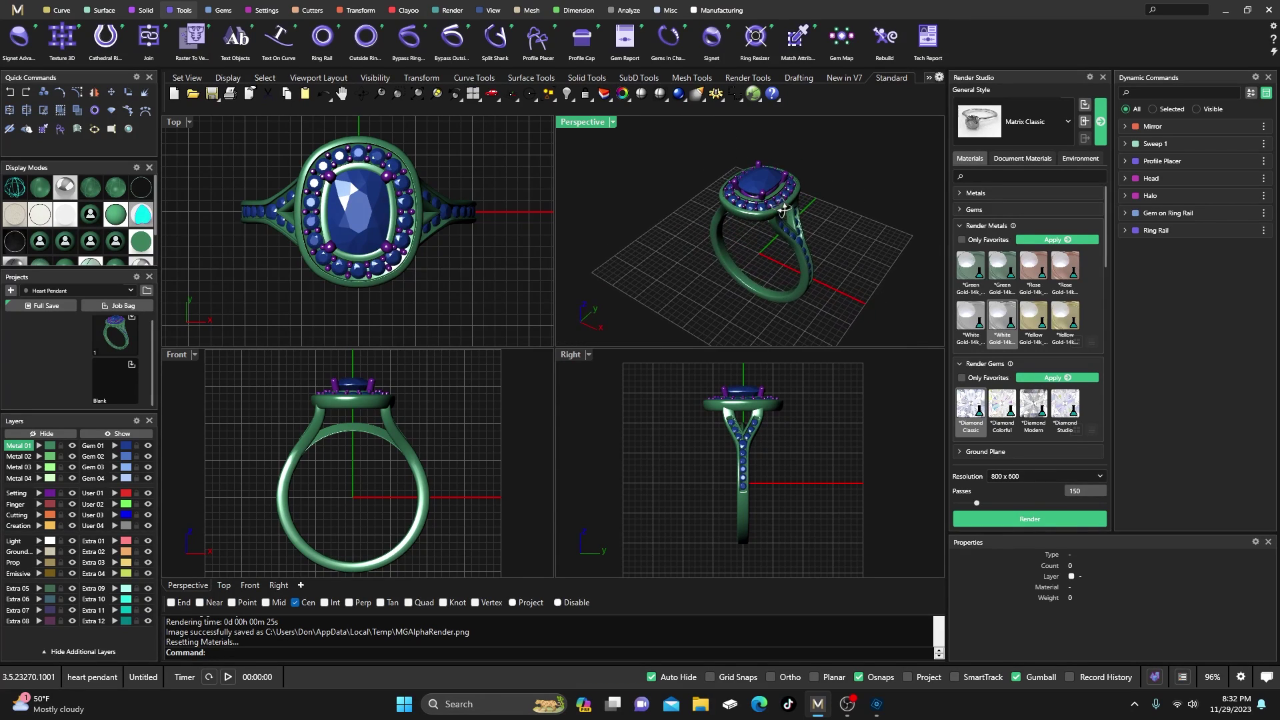
{"action": "scroll", "coordinate": [792, 233], "scroll_direction": "down", "scroll_amount": 5}
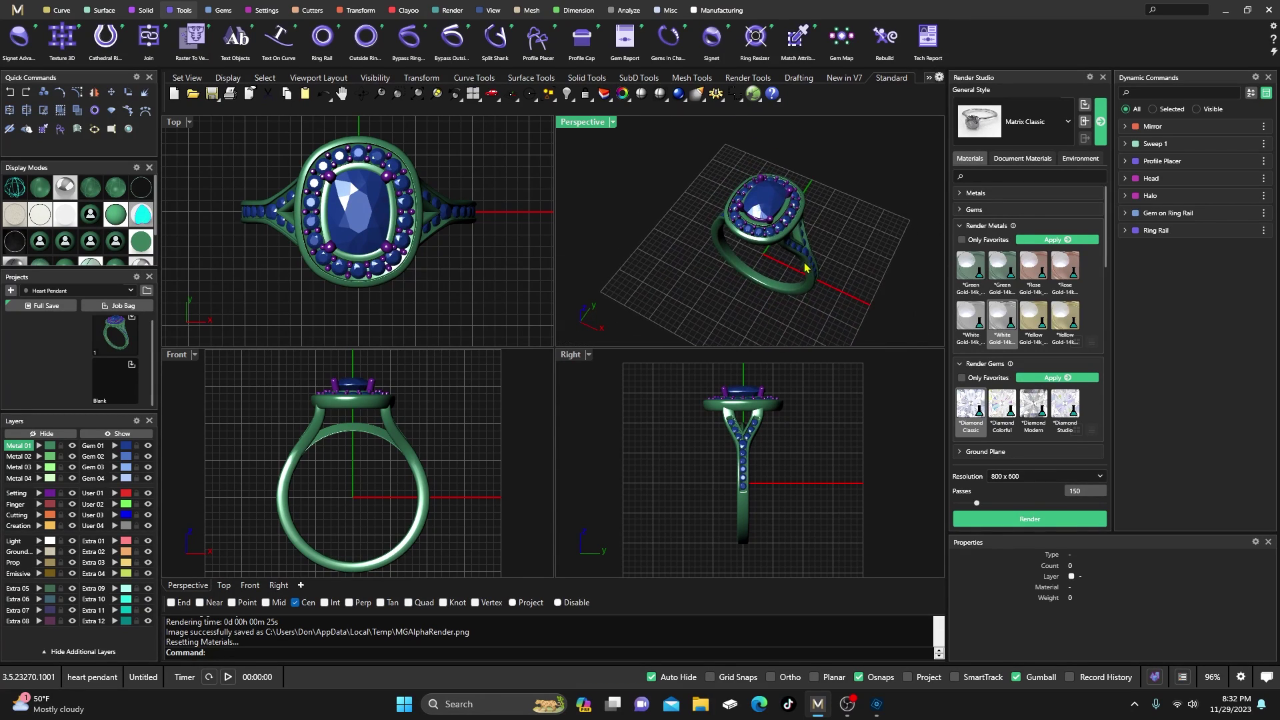